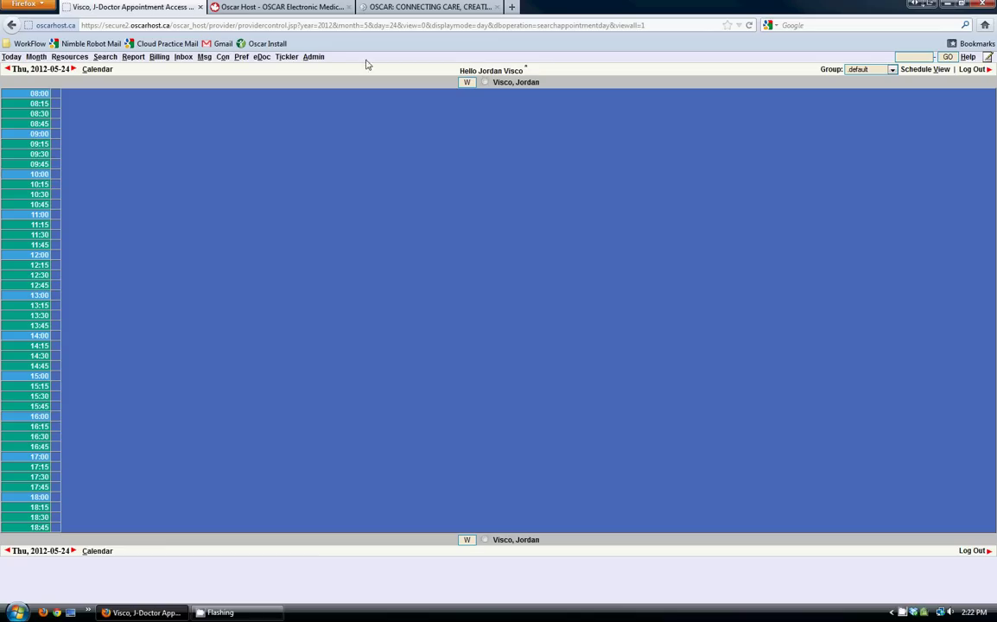
- Open the Administrative Page in its own centred window and review its Provider and Security sections
left_click(314, 58)
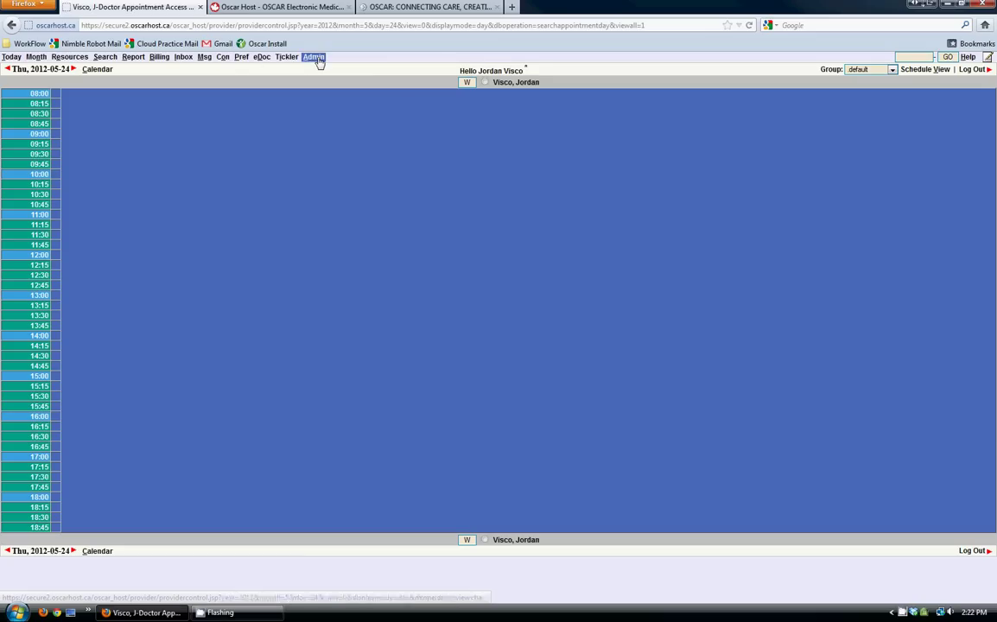
left_click_drag(281, 16, 532, 67)
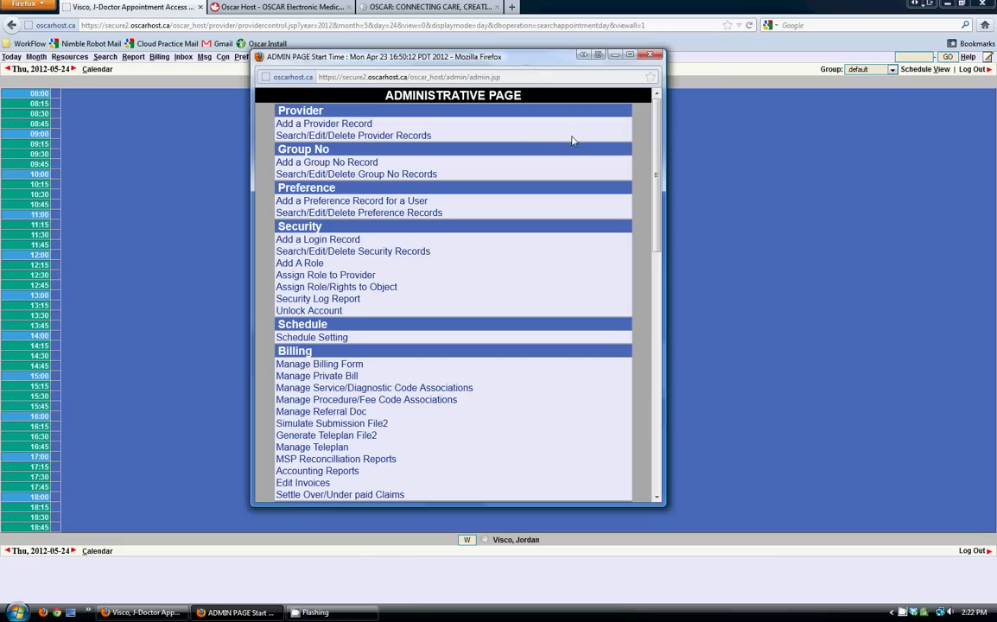
scroll(578, 173, "down", 15)
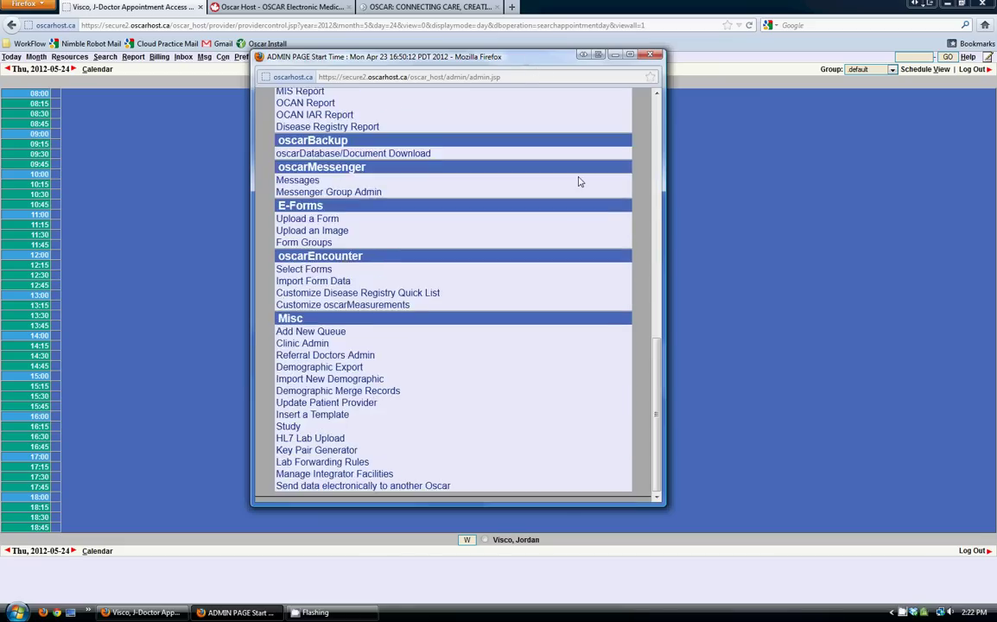
scroll(579, 182, "up", 15)
scroll(579, 181, "down", 8)
scroll(579, 181, "up", 8)
left_click_drag(248, 102, 398, 292)
left_click(640, 197)
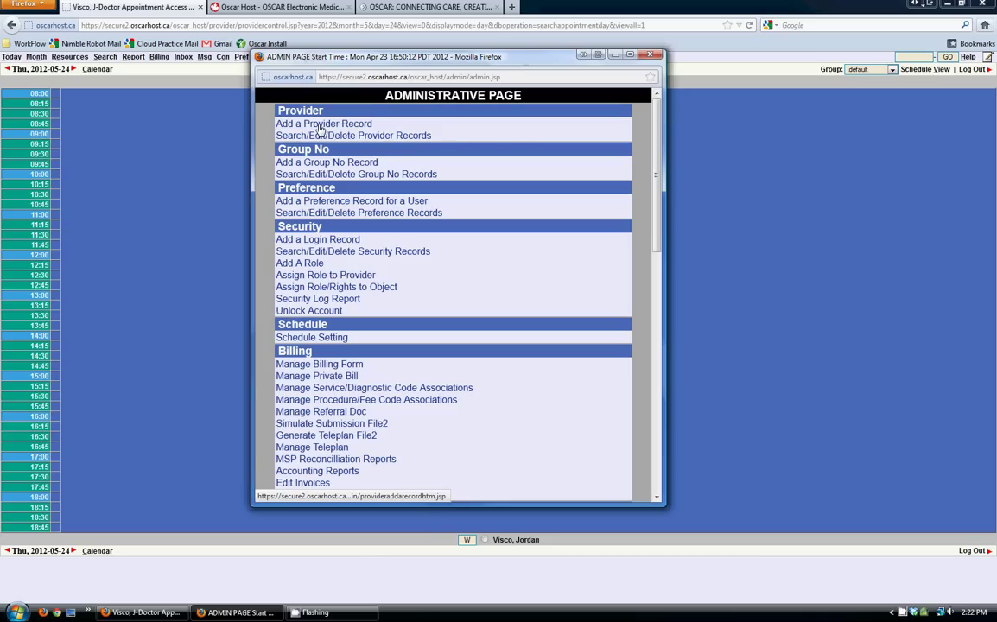
left_click_drag(249, 97, 311, 106)
left_click(401, 137)
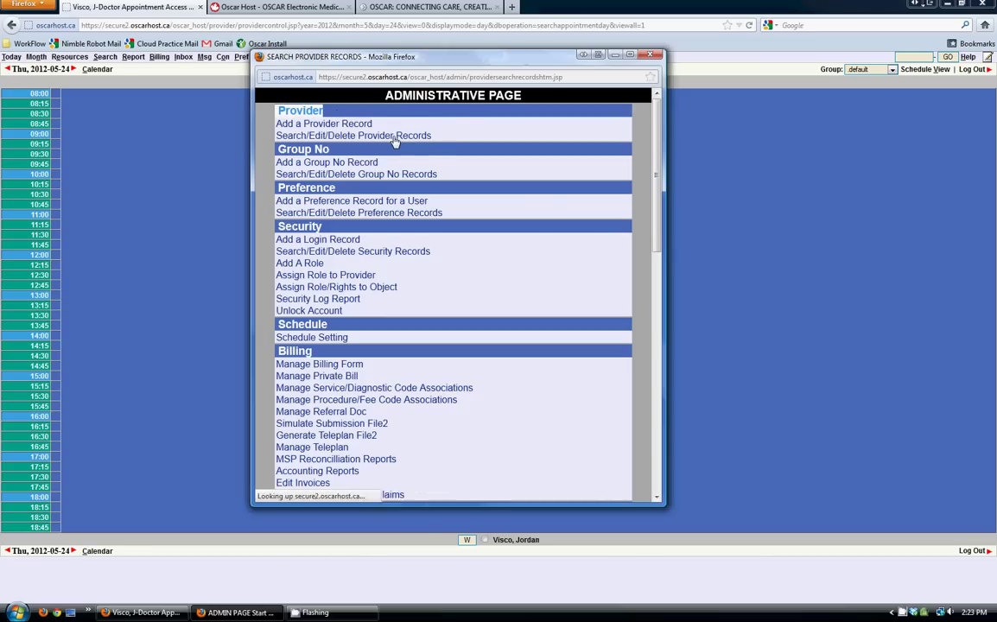
left_click(283, 168)
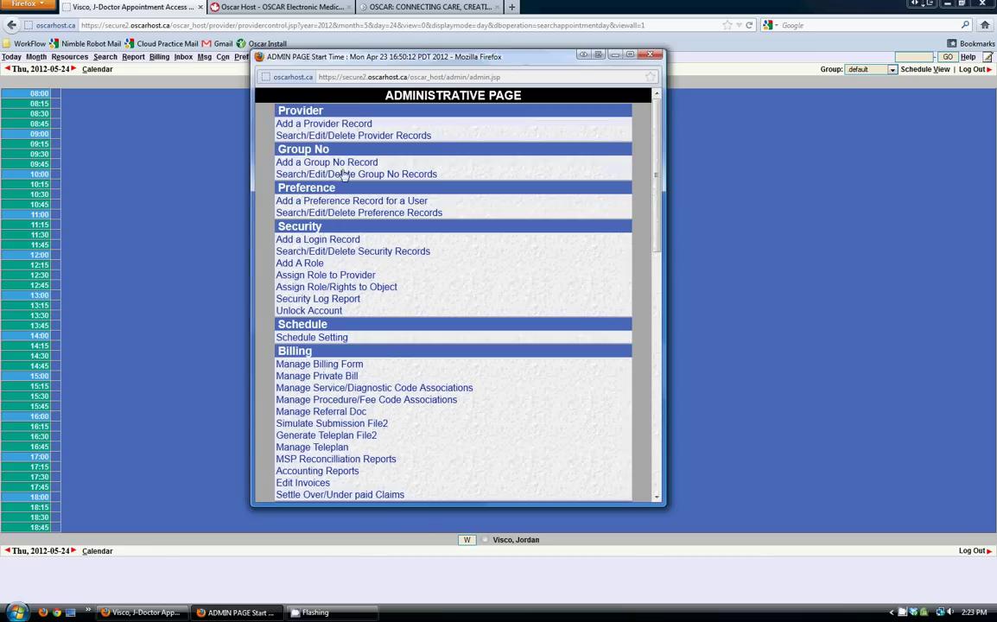
left_click_drag(251, 132, 399, 140)
left_click(399, 139)
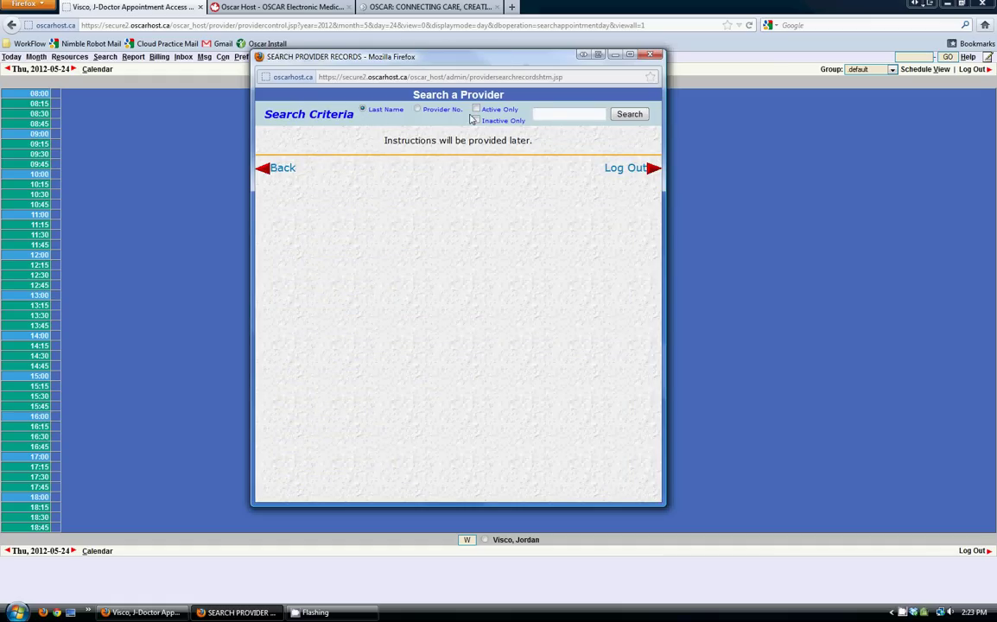
left_click(629, 118)
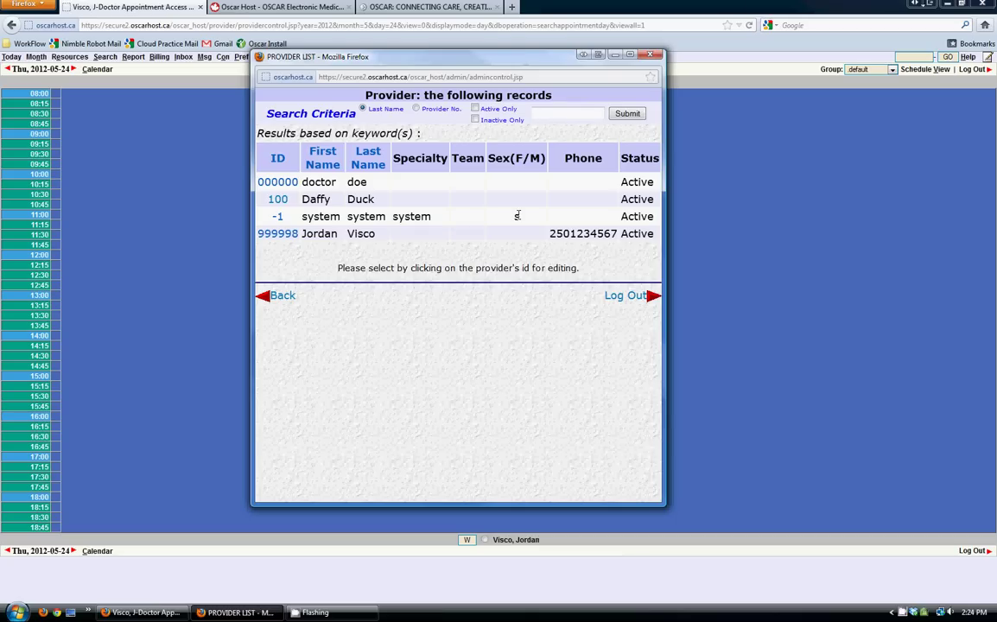
left_click(277, 200)
left_click(282, 296)
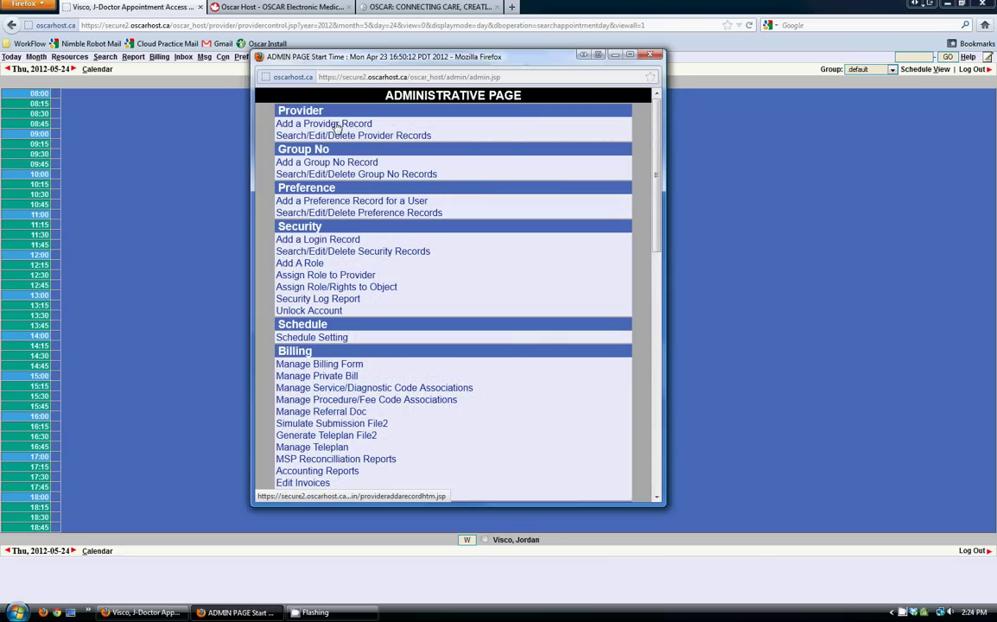
- Start a new provider record with provider no. 101, the doctor's last and first names, and type doctor
left_click(336, 125)
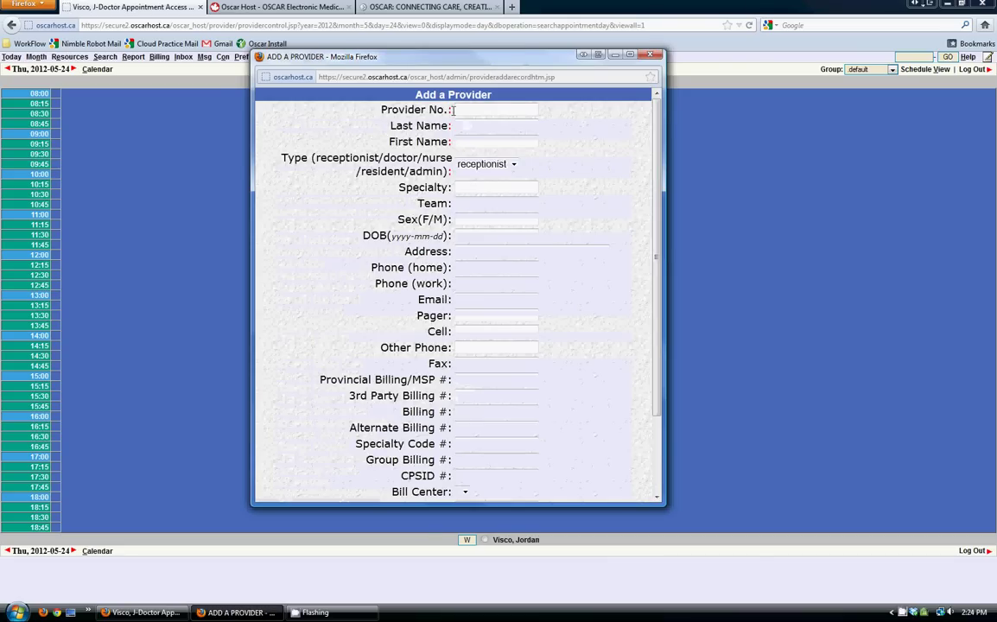
type("101")
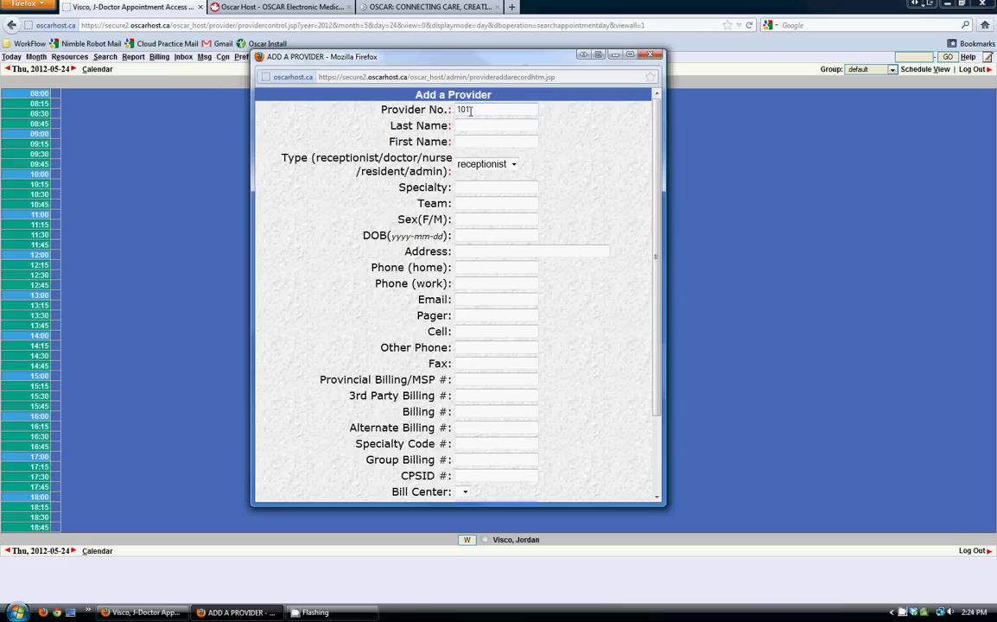
key("Tab")
type("Mouse")
key("Tab")
type("Mickey")
left_click(502, 166)
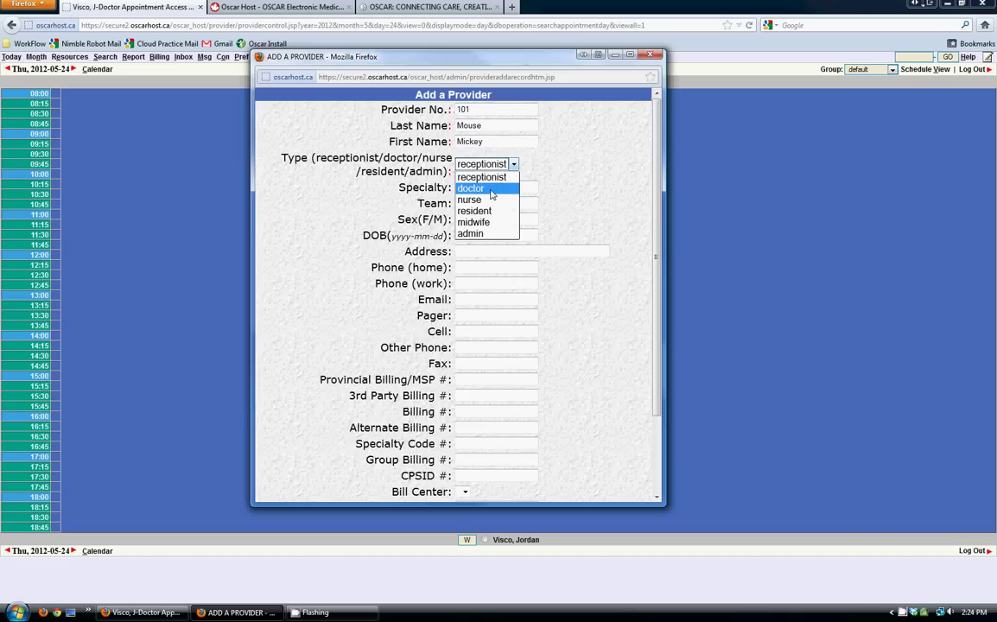
left_click(492, 188)
left_click(525, 191)
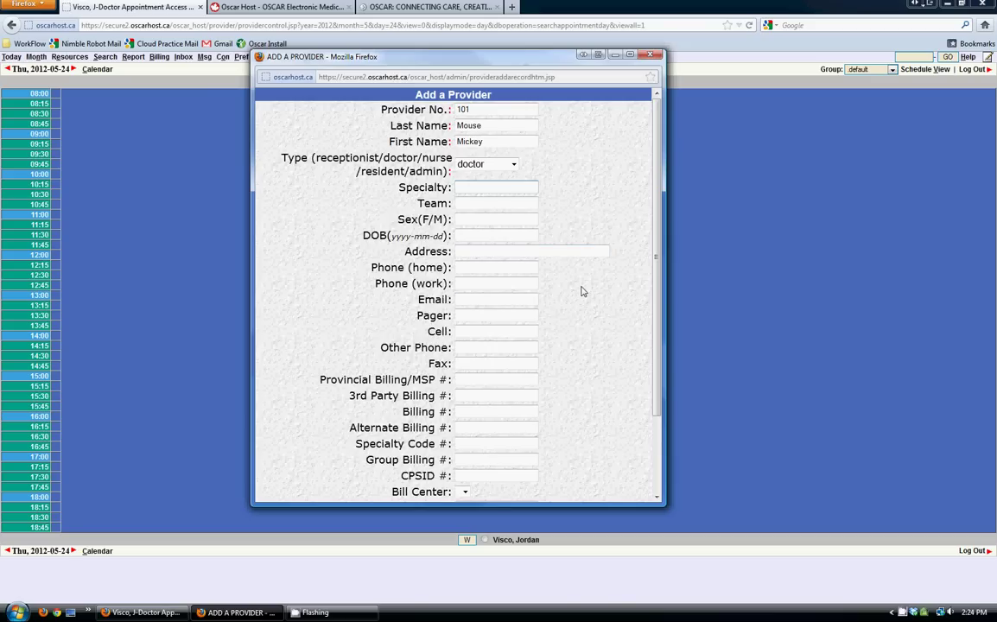
- Enter Billing # 123456T and Provincial Billing/MSP # T123456
scroll(597, 311, "down", 3)
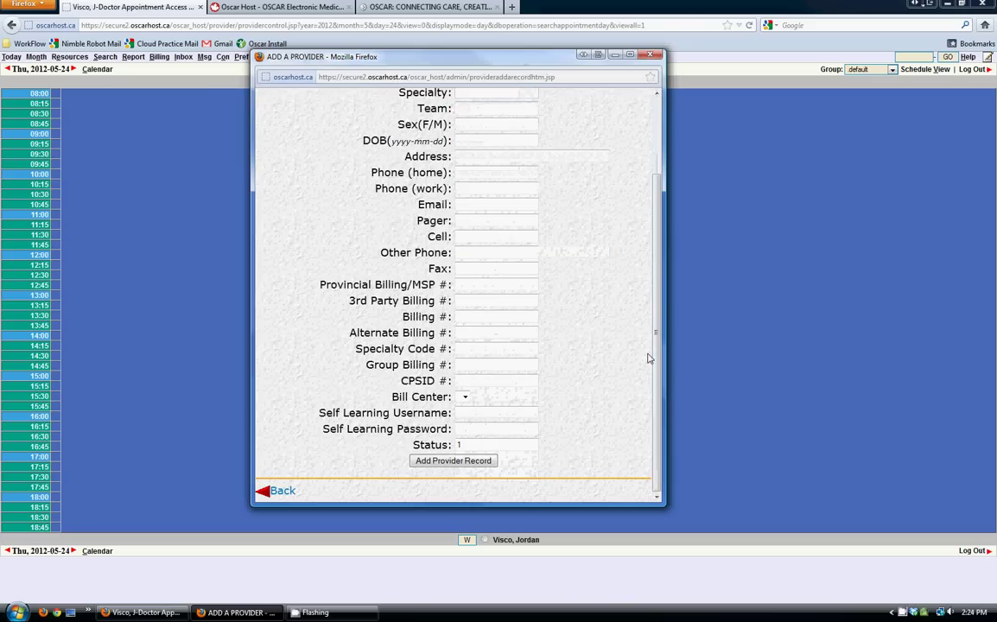
left_click(522, 317)
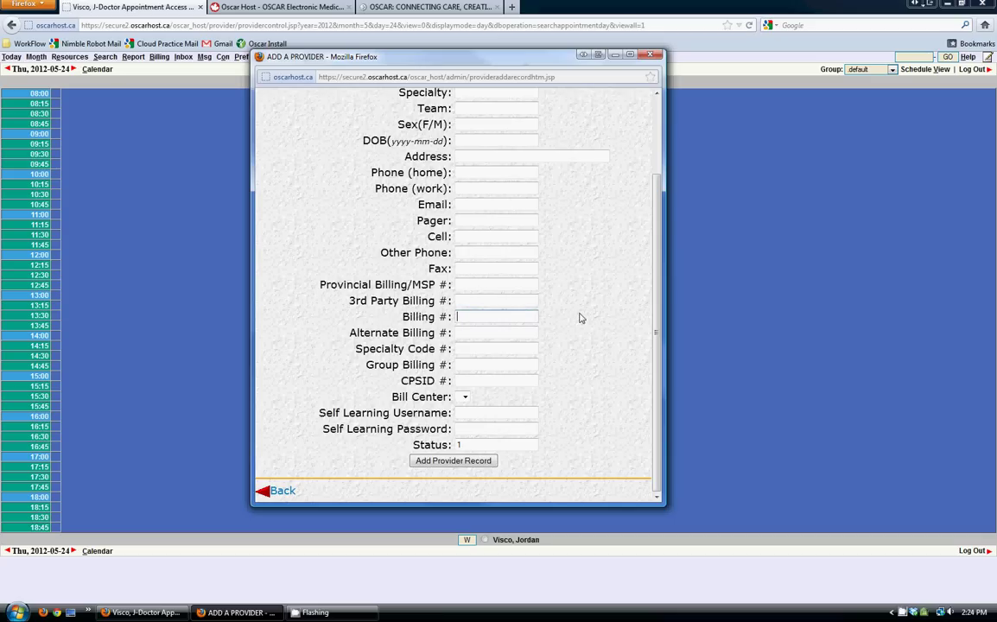
scroll(581, 317, "up", 3)
scroll(580, 317, "down", 2)
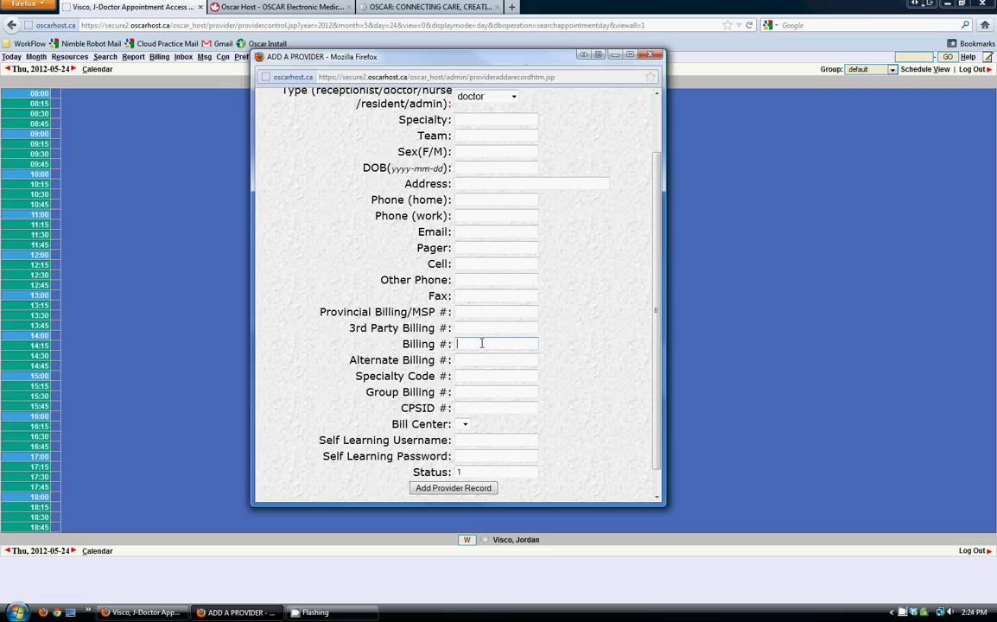
left_click_drag(402, 344, 432, 344)
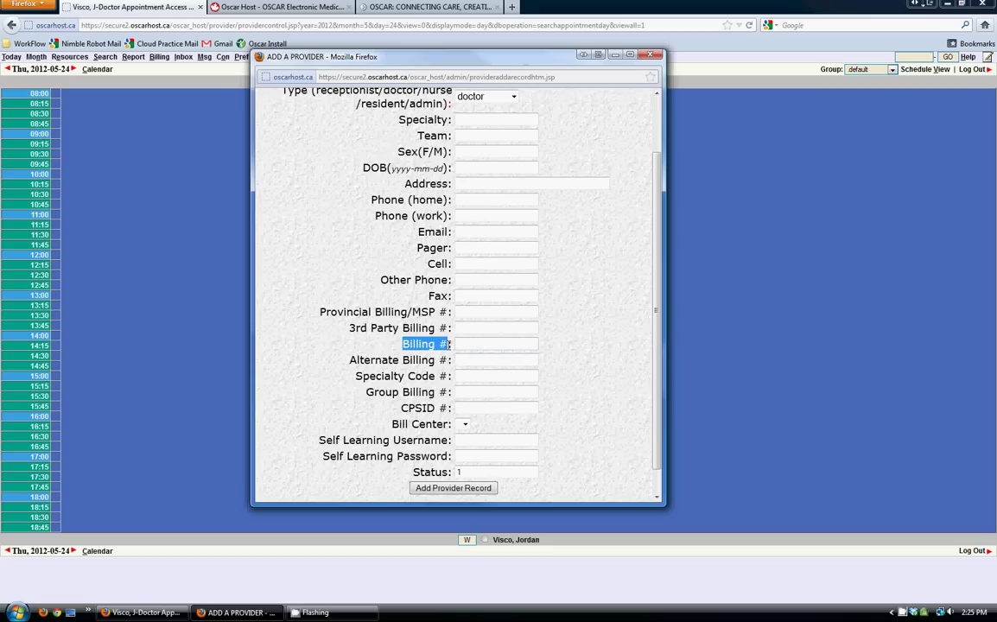
left_click(467, 344)
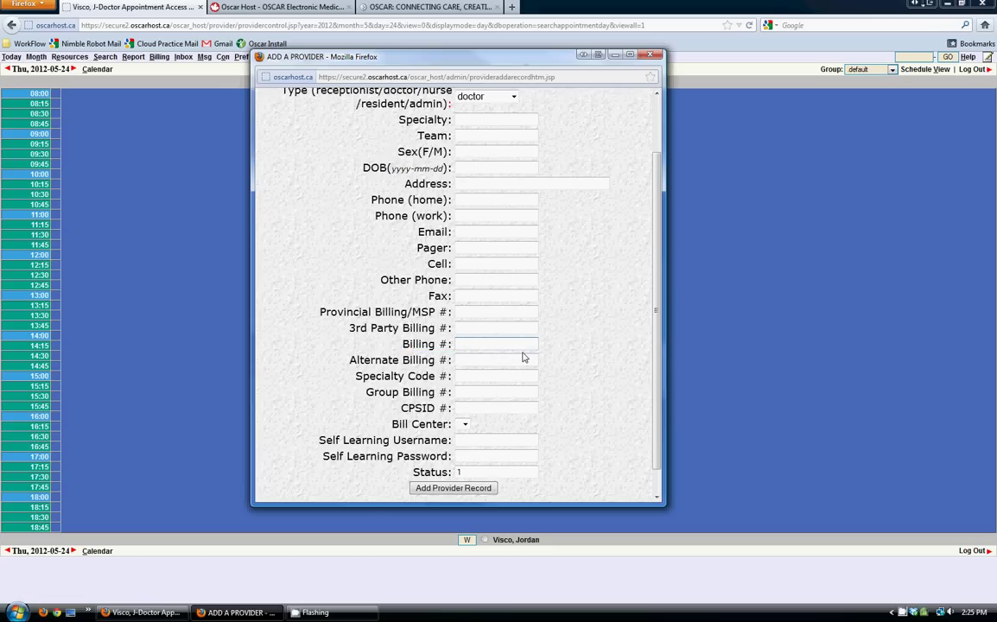
type("123456")
type("T")
left_click(474, 314)
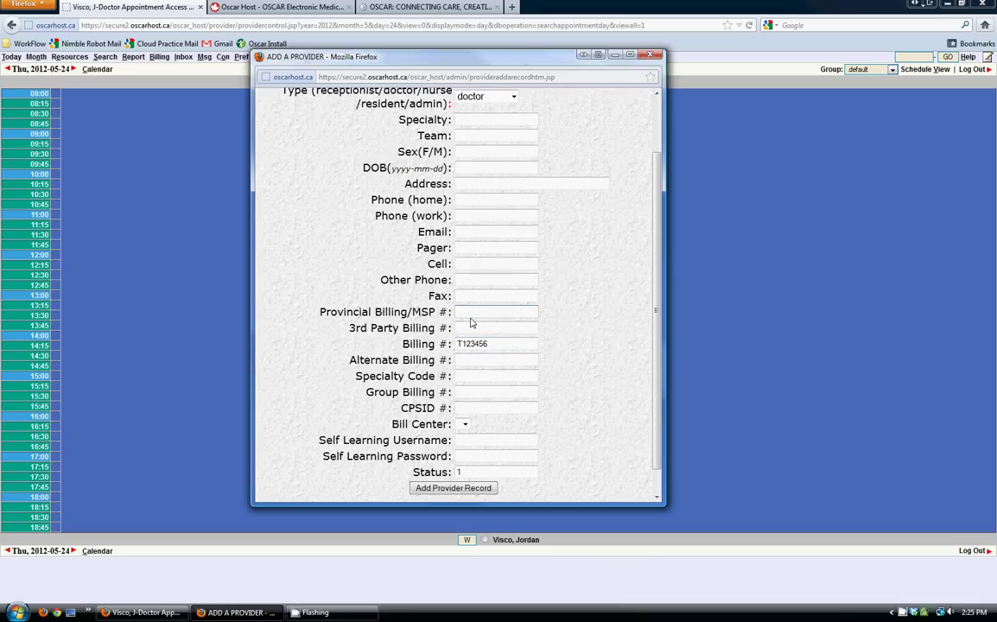
left_click_drag(452, 312, 391, 313)
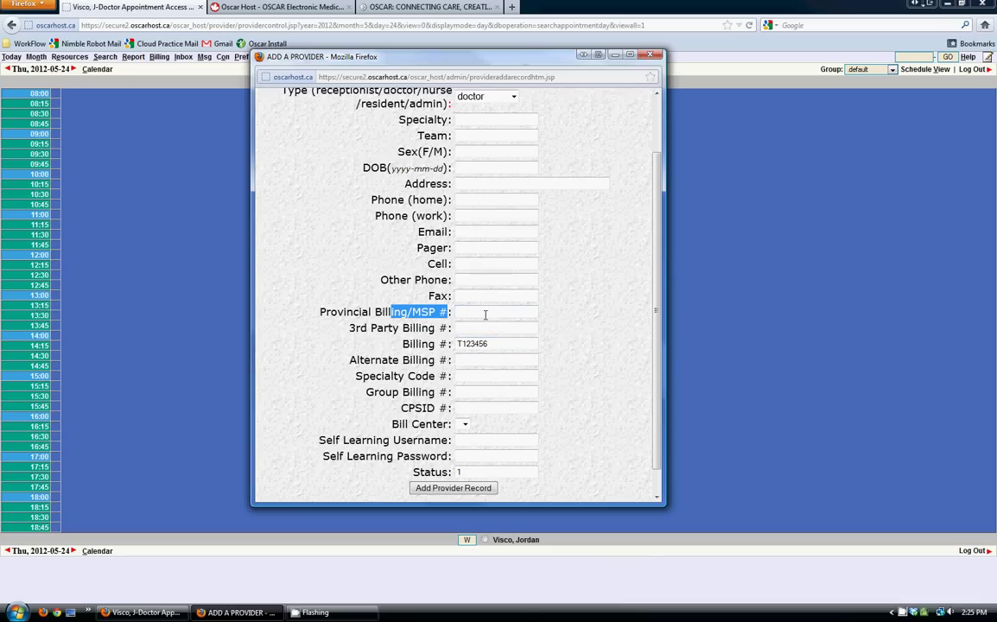
left_click(521, 313)
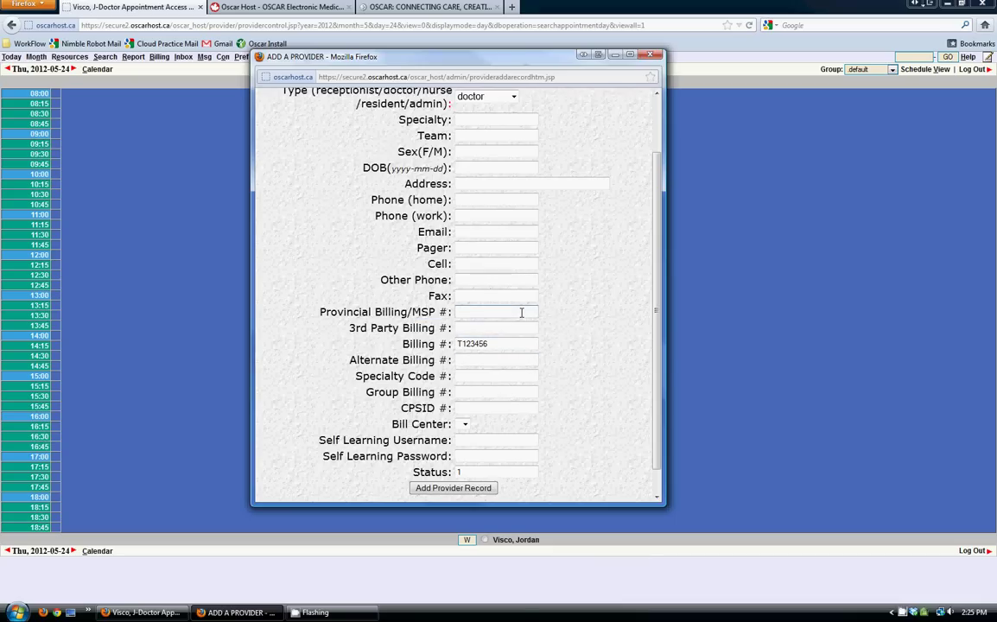
type("T123456")
- Save the new provider record
scroll(579, 363, "down", 1)
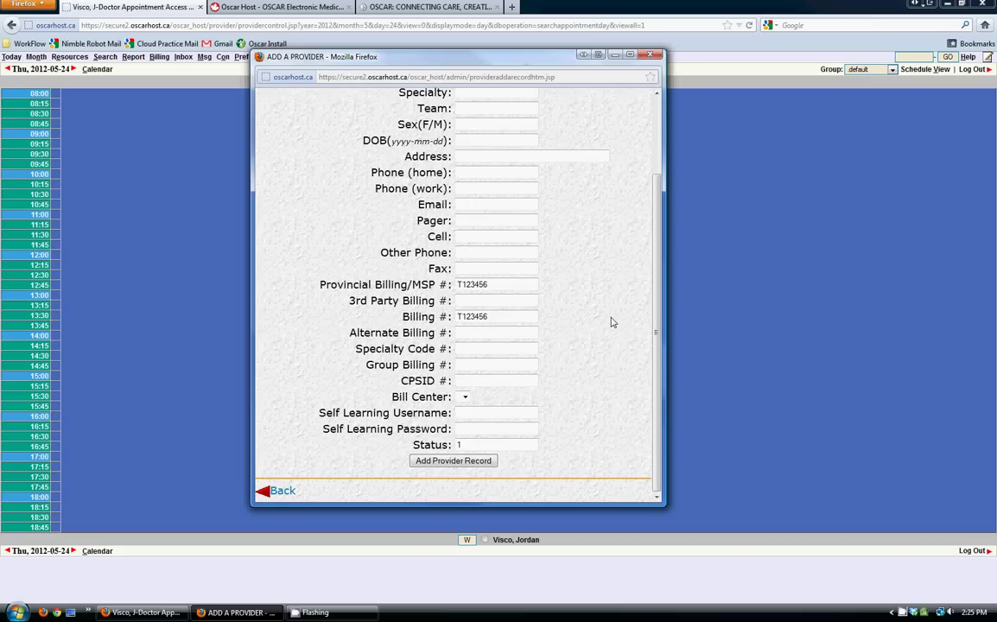
scroll(611, 325, "up", 2)
scroll(605, 337, "down", 2)
left_click(476, 462)
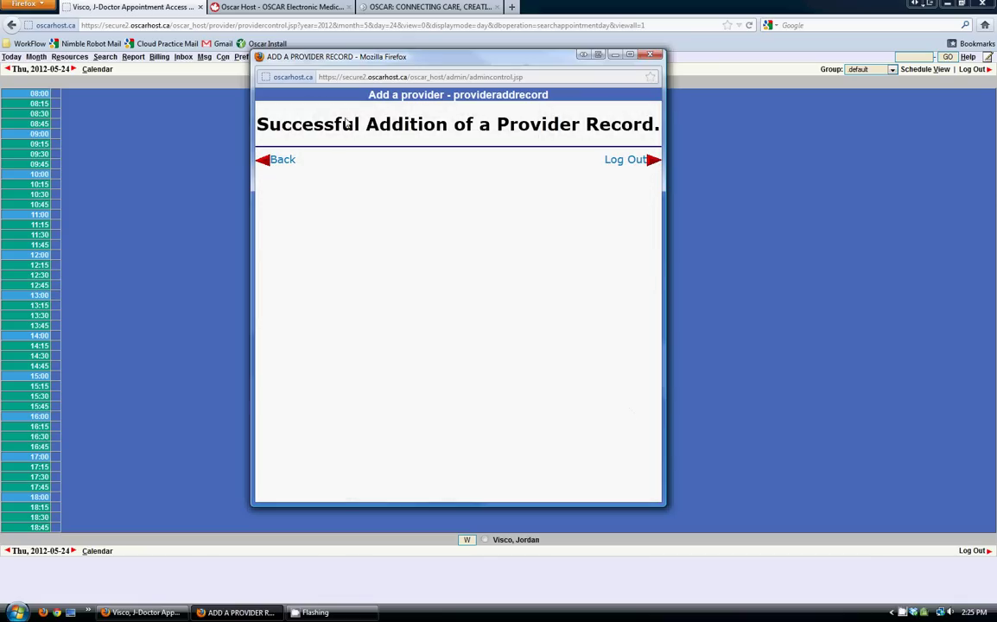
- Go back and search provider records to list all providers, including the new doctor
left_click(285, 161)
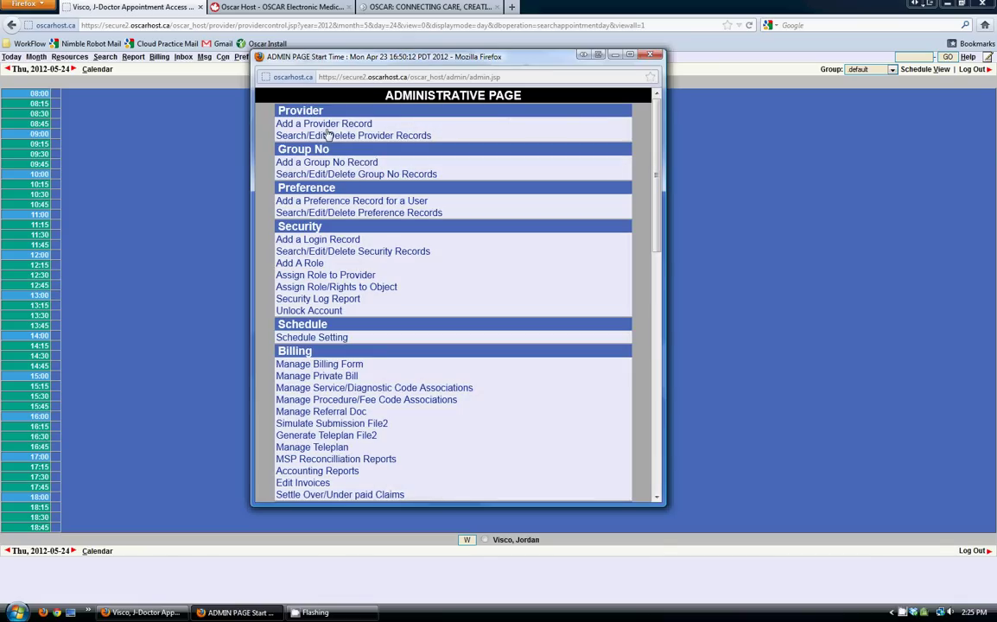
left_click(328, 136)
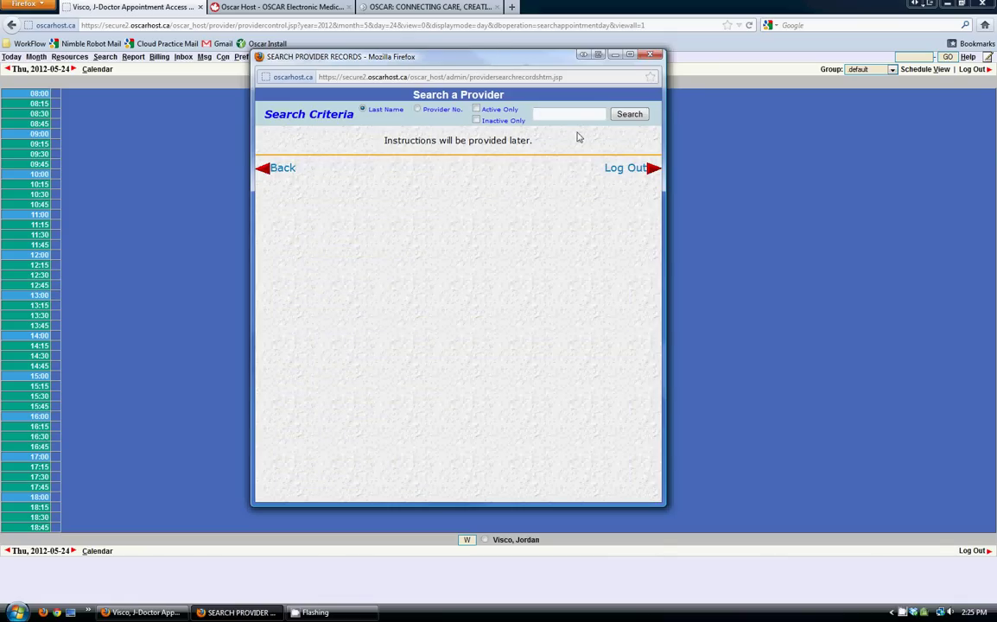
left_click(630, 116)
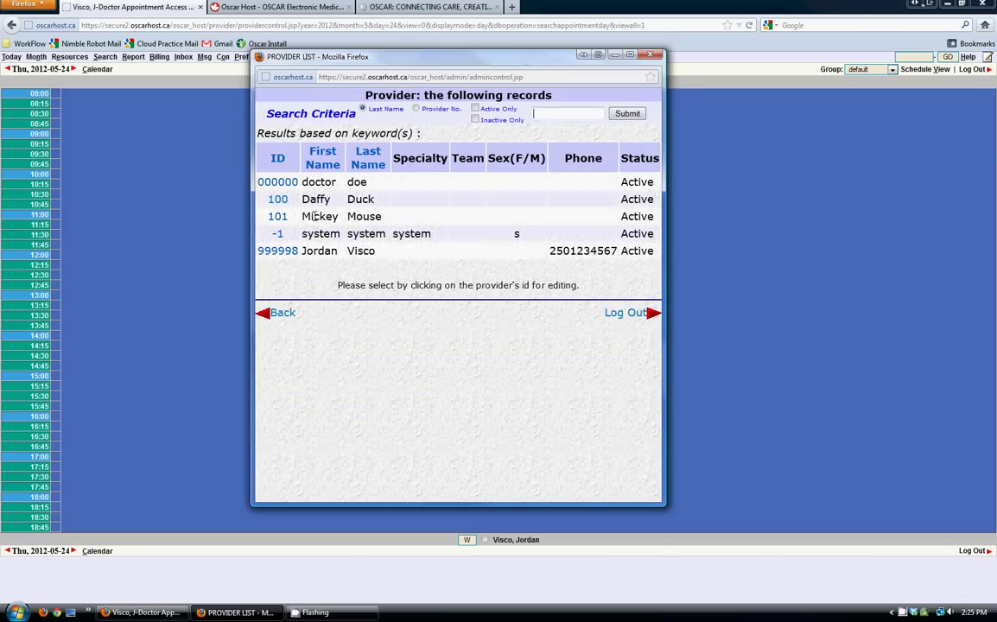
left_click_drag(302, 219, 395, 221)
left_click(398, 220)
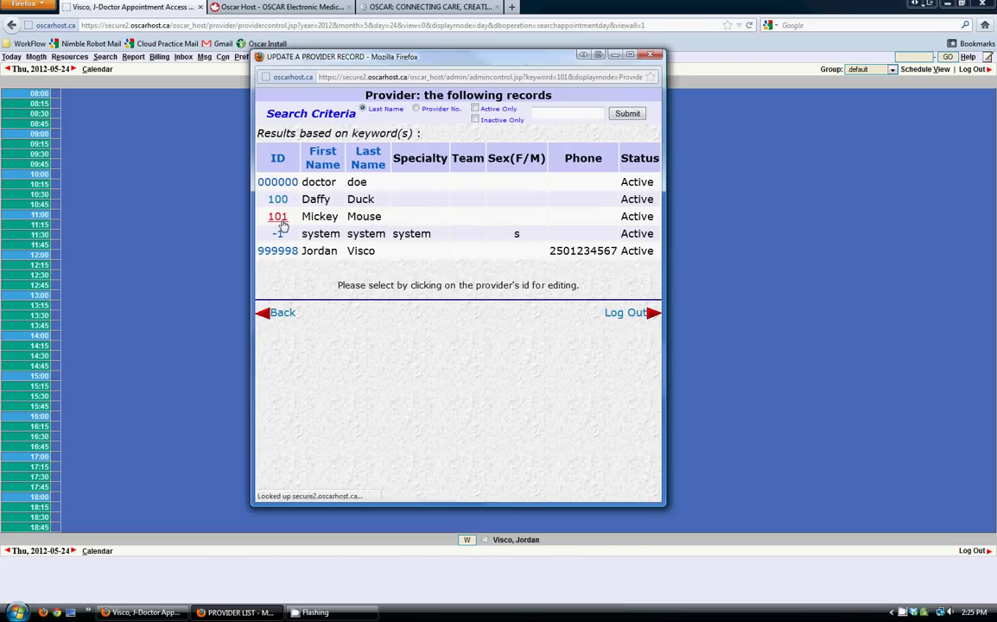
- Open provider 101's record, check its Status, save the update and go back
left_click(277, 219)
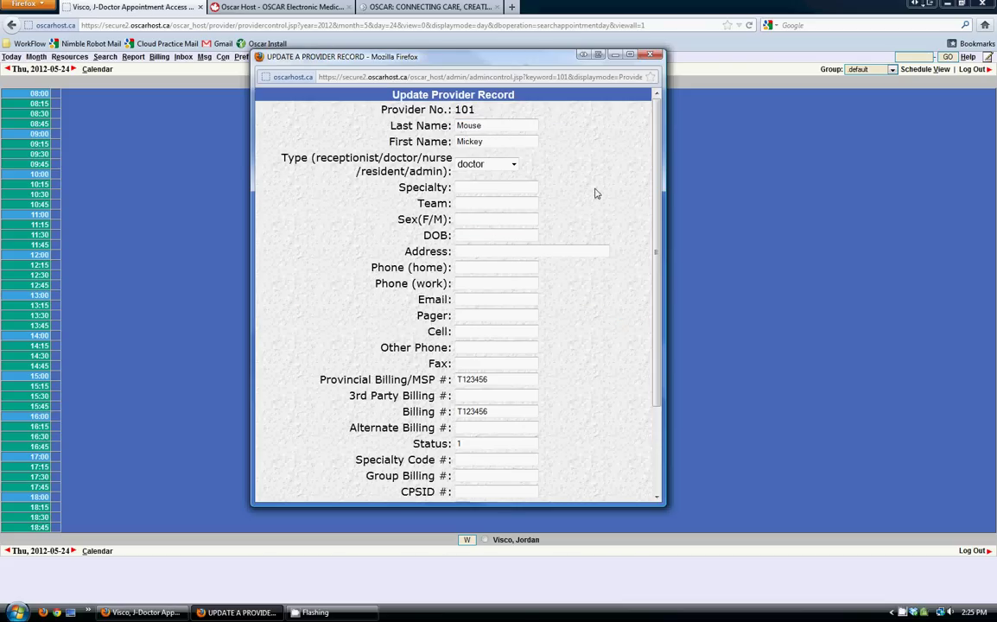
scroll(595, 194, "down", 3)
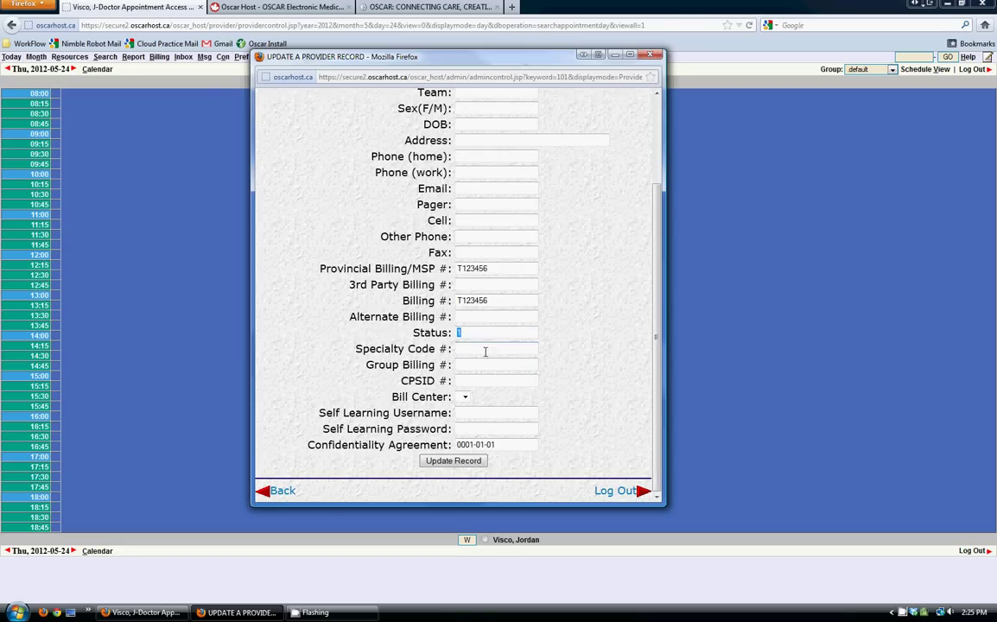
scroll(595, 346, "up", 3)
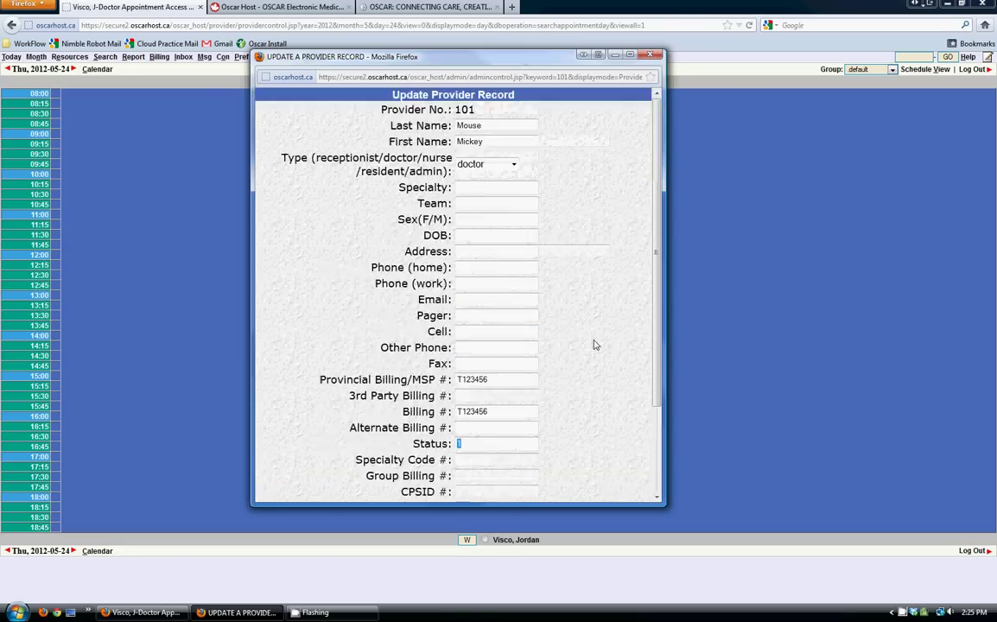
scroll(594, 345, "down", 3)
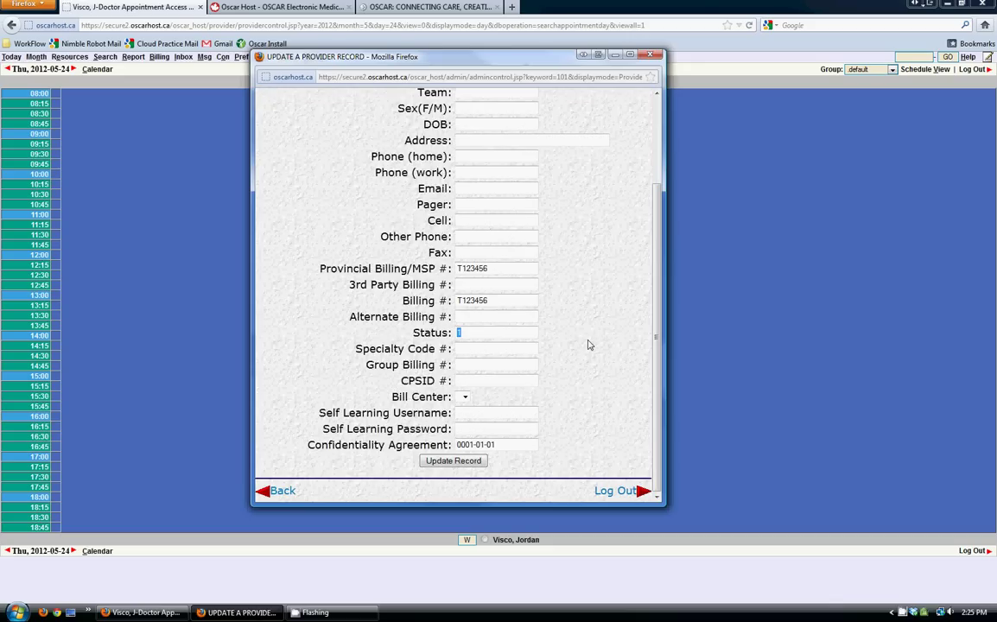
double_click(489, 333)
scroll(559, 340, "up", 3)
scroll(609, 364, "down", 3)
scroll(568, 276, "up", 3)
scroll(568, 279, "down", 5)
left_click(452, 400)
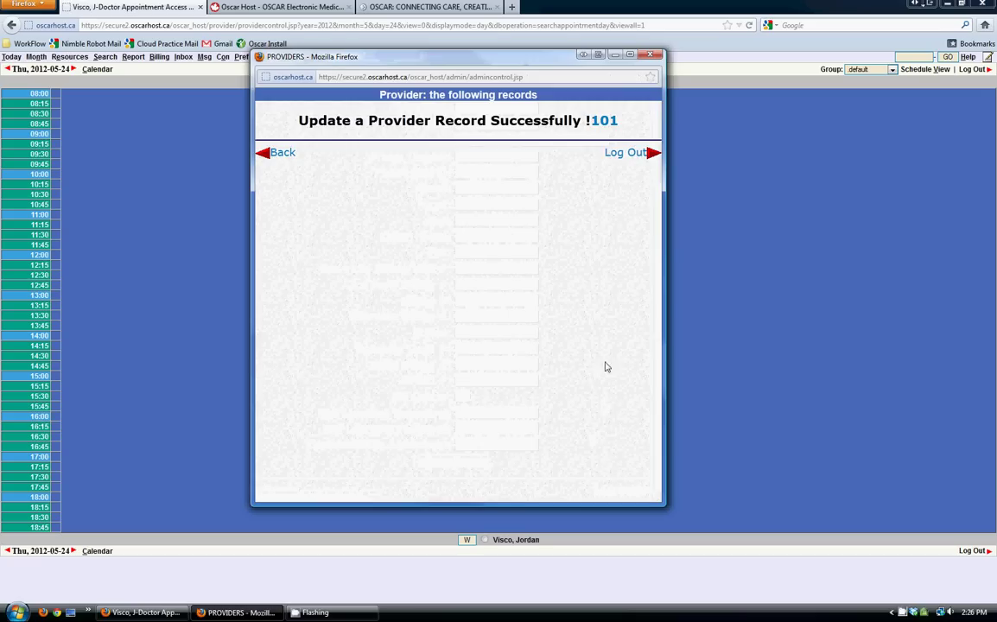
left_click(283, 153)
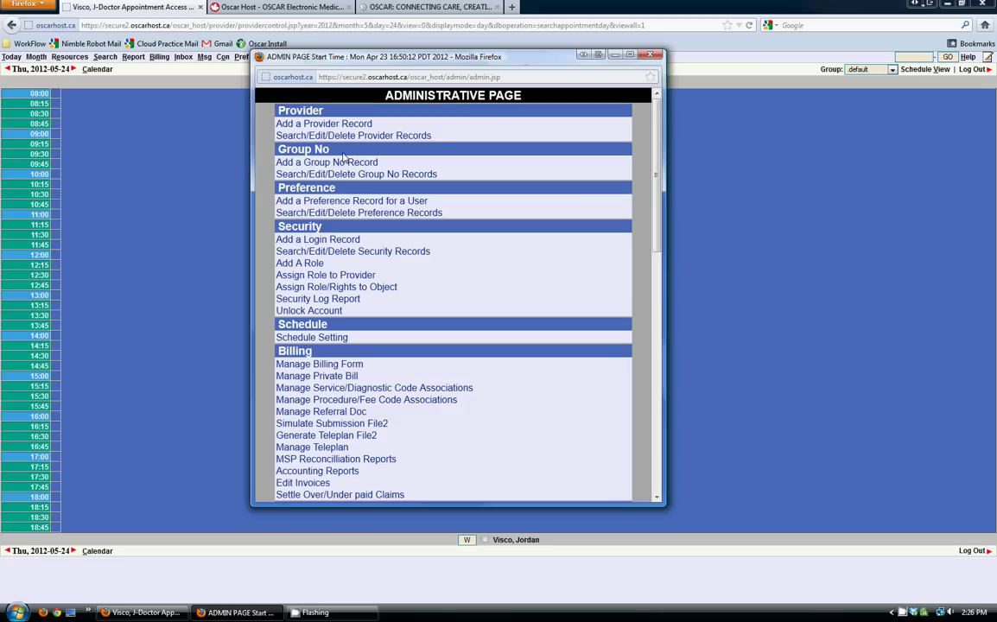
left_click_drag(452, 57, 522, 129)
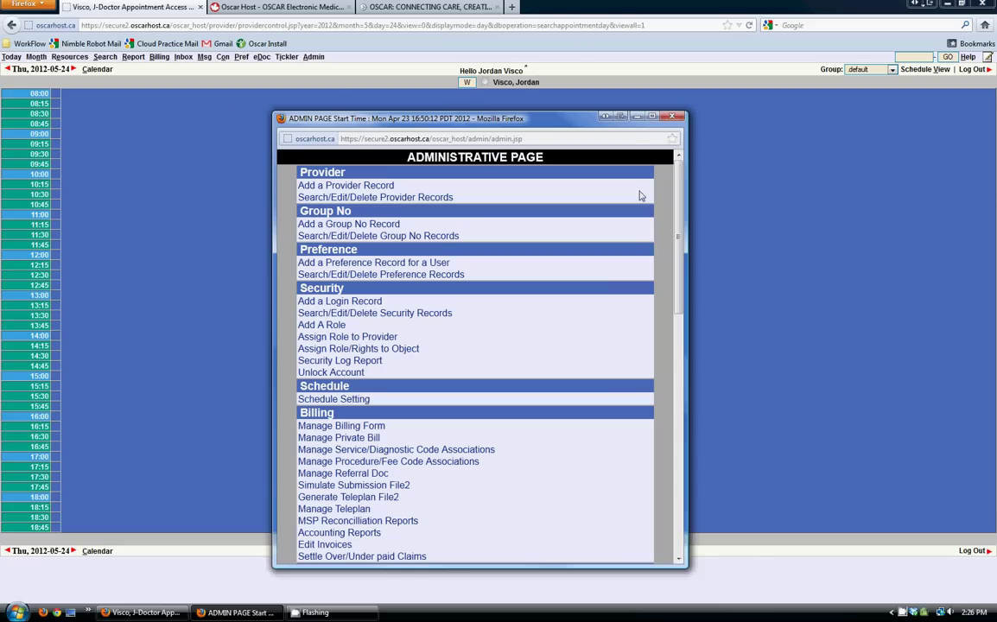
left_click_drag(541, 119, 560, 90)
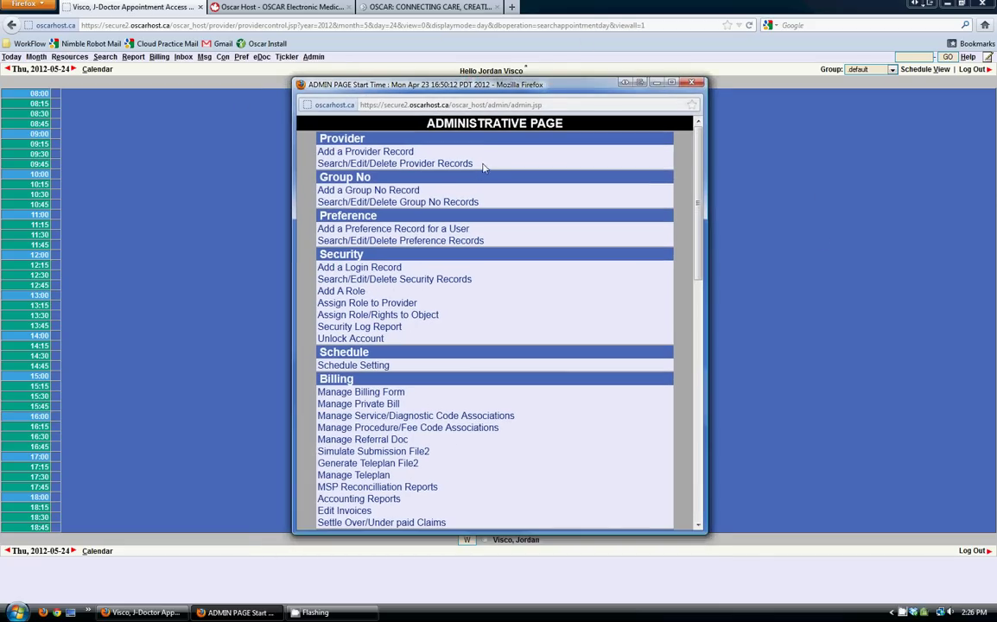
left_click(363, 200)
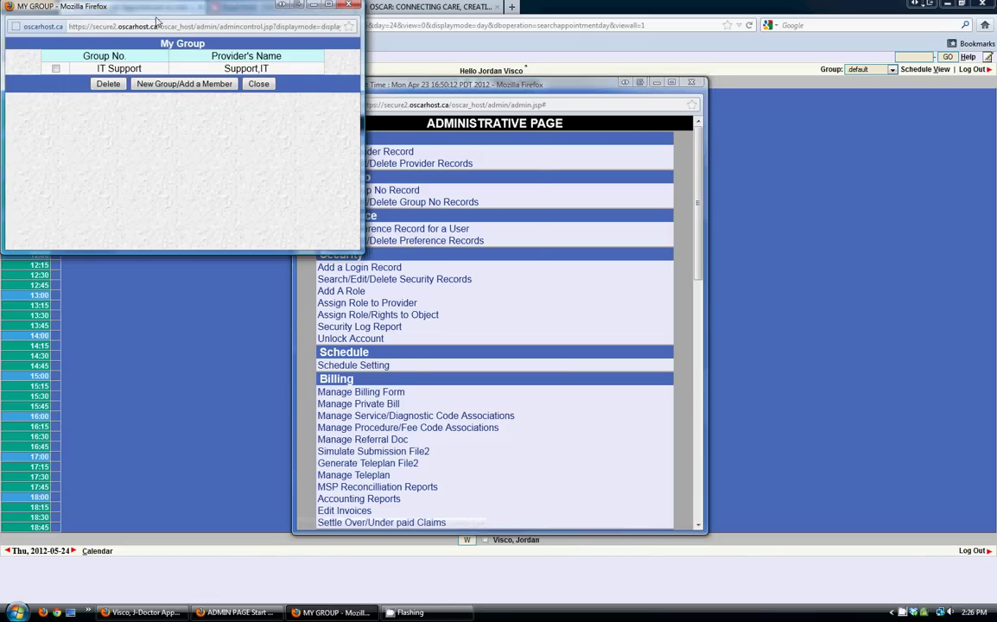
left_click_drag(158, 18, 333, 70)
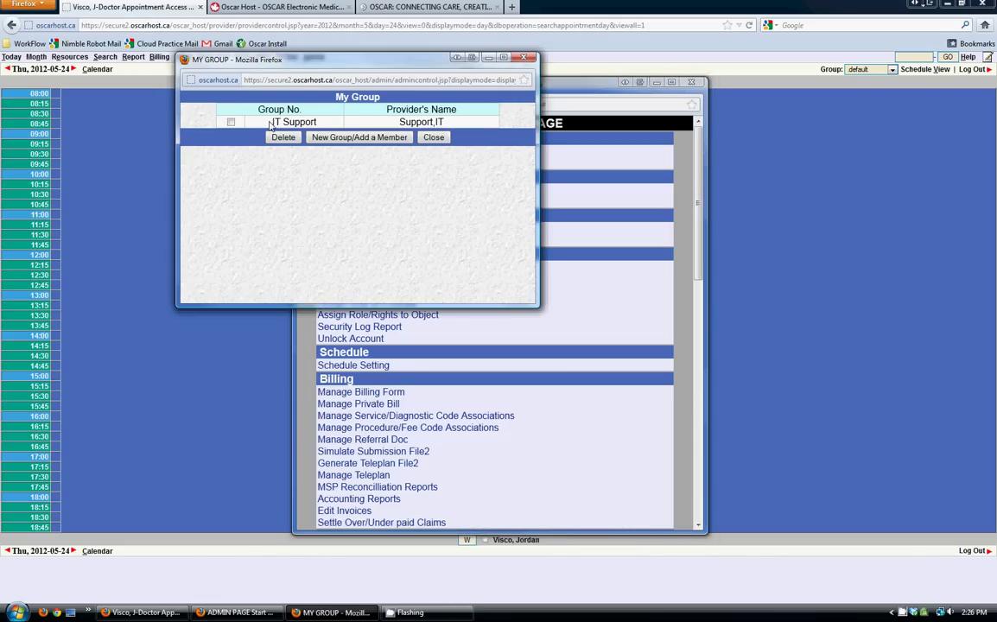
left_click_drag(270, 124, 332, 124)
left_click(376, 126)
triple_click(452, 124)
left_click(442, 121)
left_click_drag(445, 124, 275, 122)
left_click(370, 123)
left_click(523, 57)
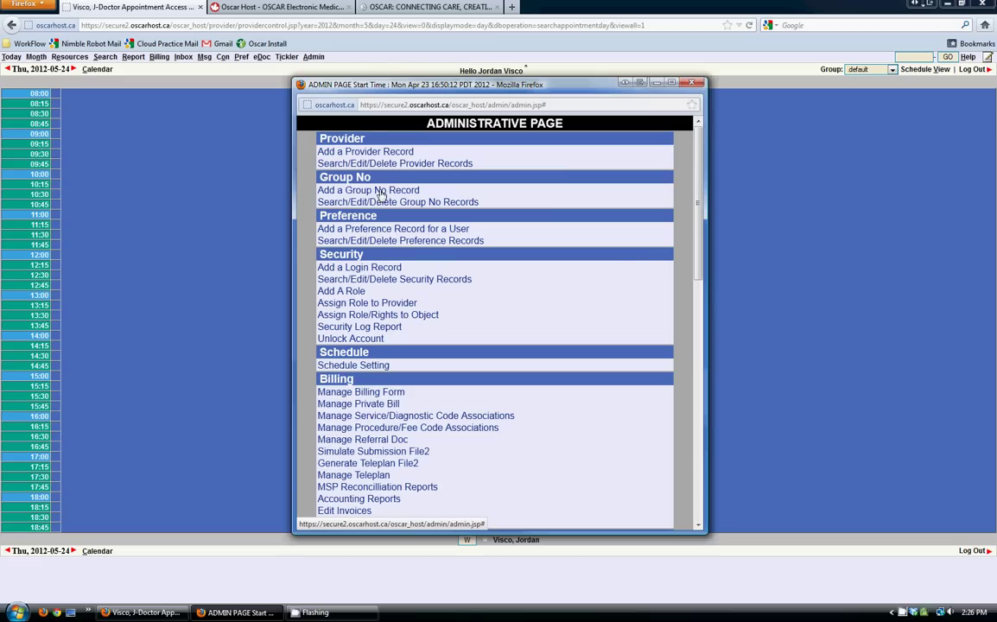
- Create group MickeyG containing the new doctor and the current user
left_click(338, 188)
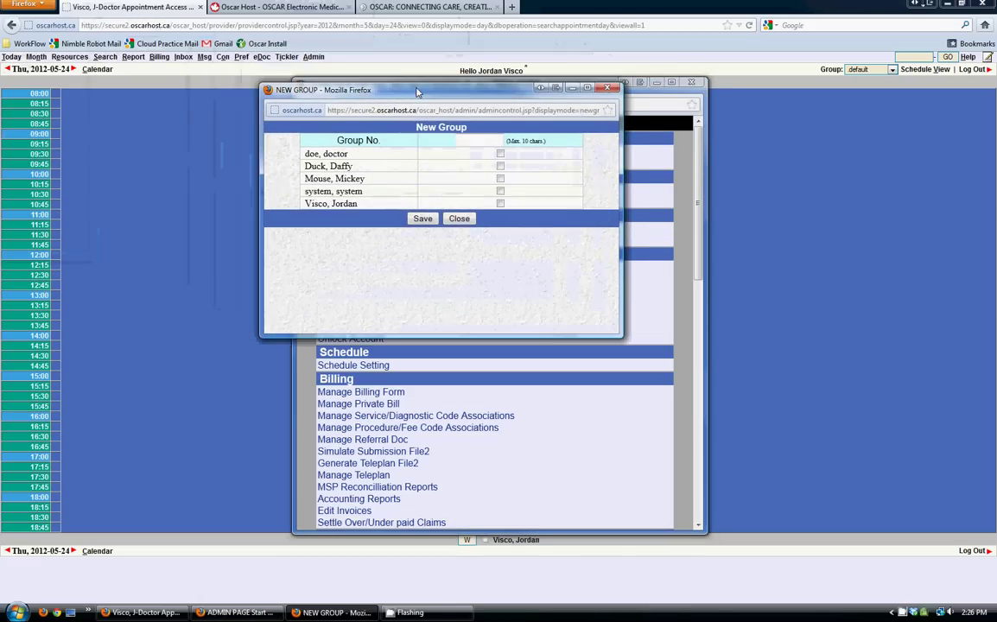
type("MickeyG")
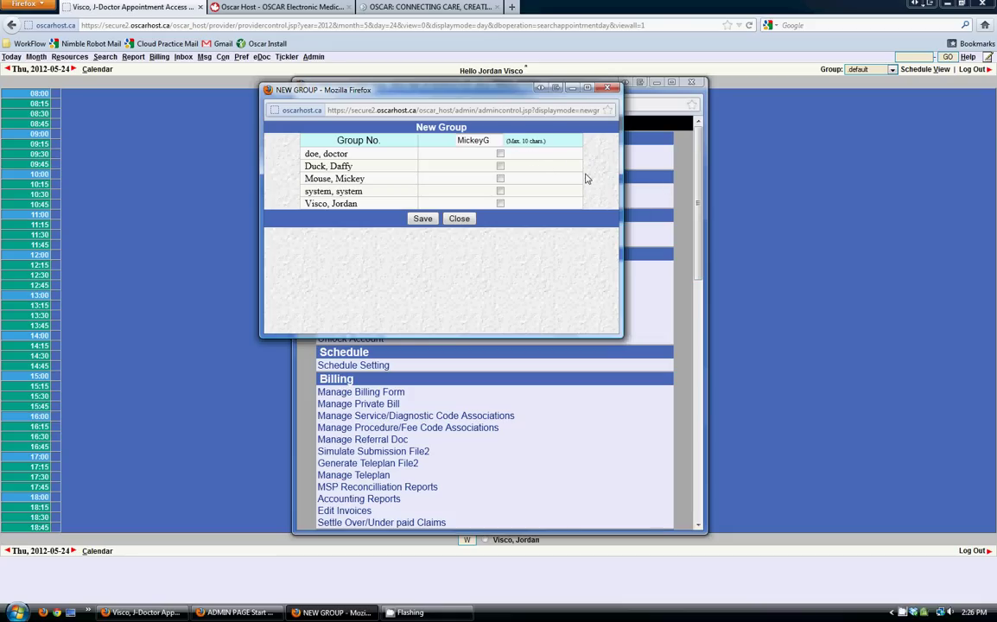
left_click(500, 178)
left_click(500, 204)
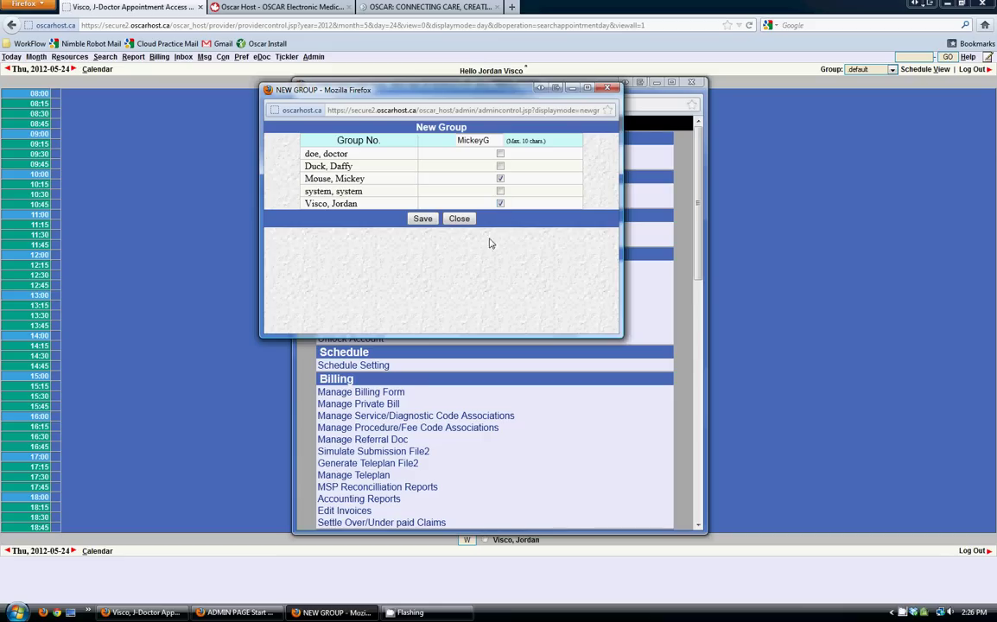
left_click(423, 218)
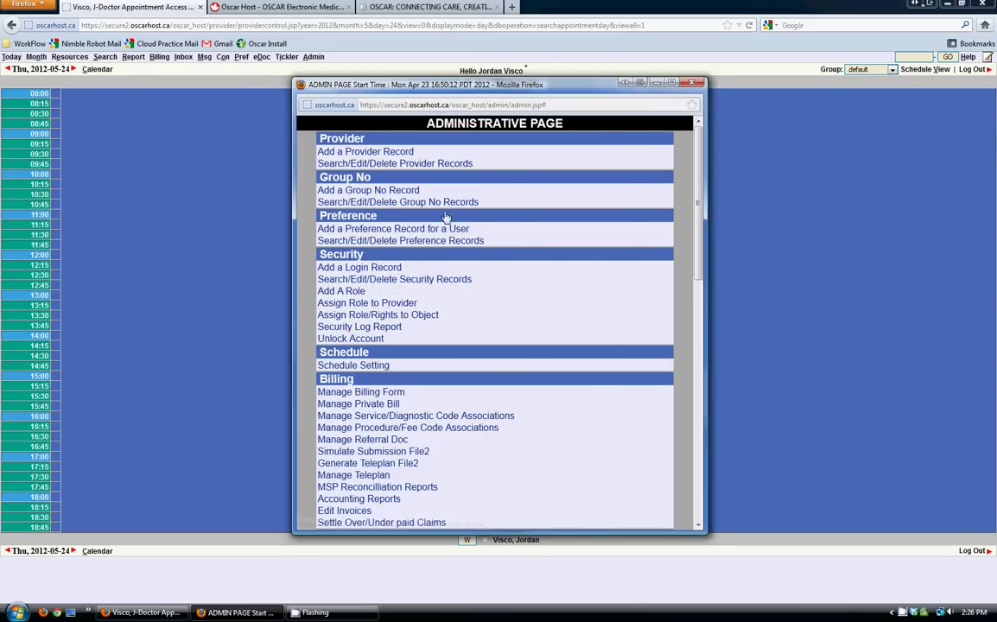
- Check the group records list for the two MickeyG rows
left_click_drag(398, 84, 435, 55)
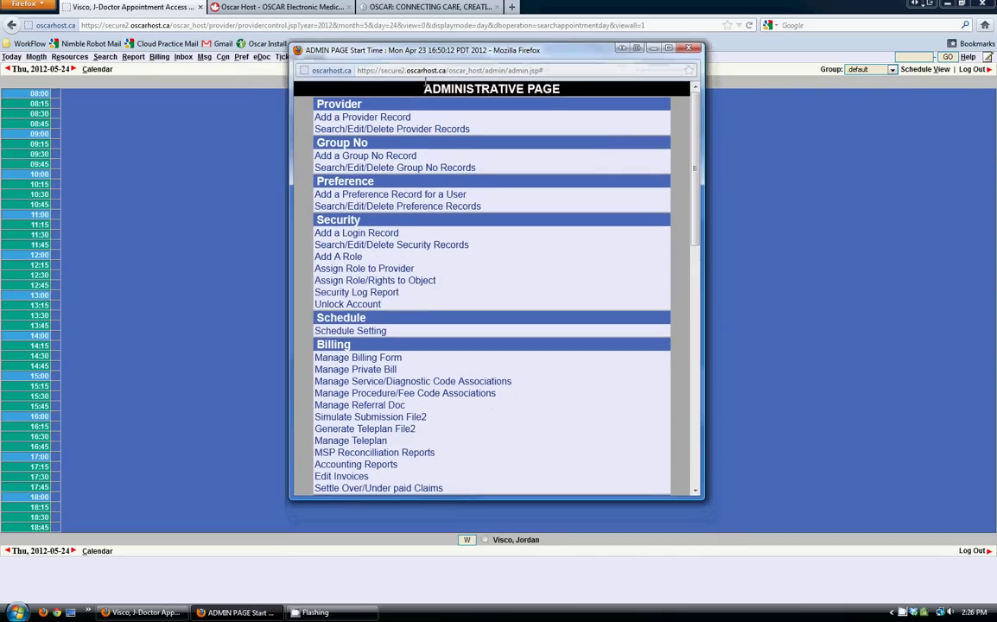
left_click(399, 168)
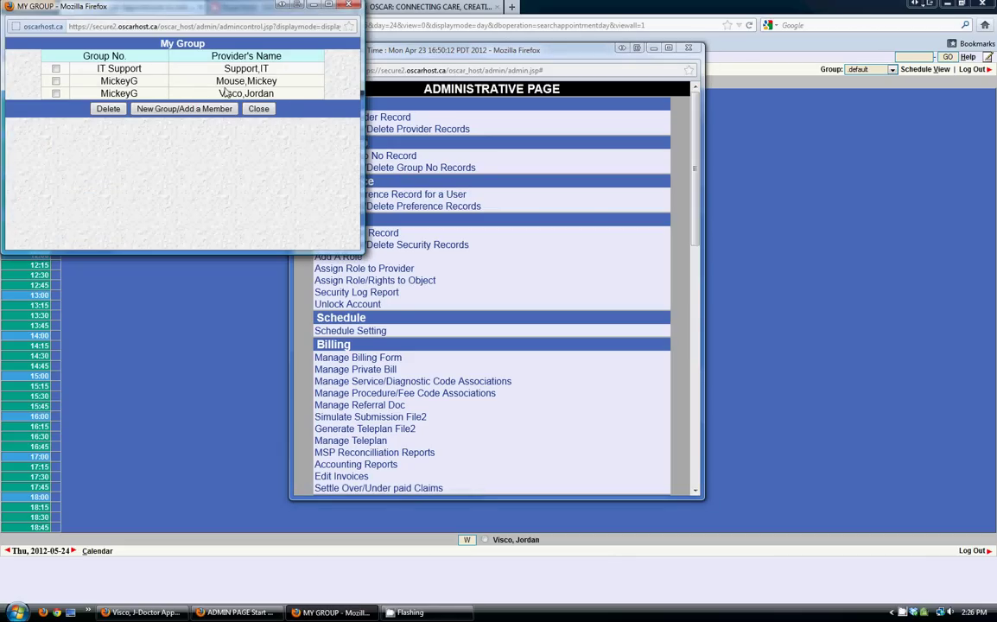
left_click_drag(93, 80, 286, 97)
- Close the group list and start a new user preference record
left_click(285, 97)
left_click_drag(94, 76, 127, 87)
left_click(159, 95)
left_click(349, 6)
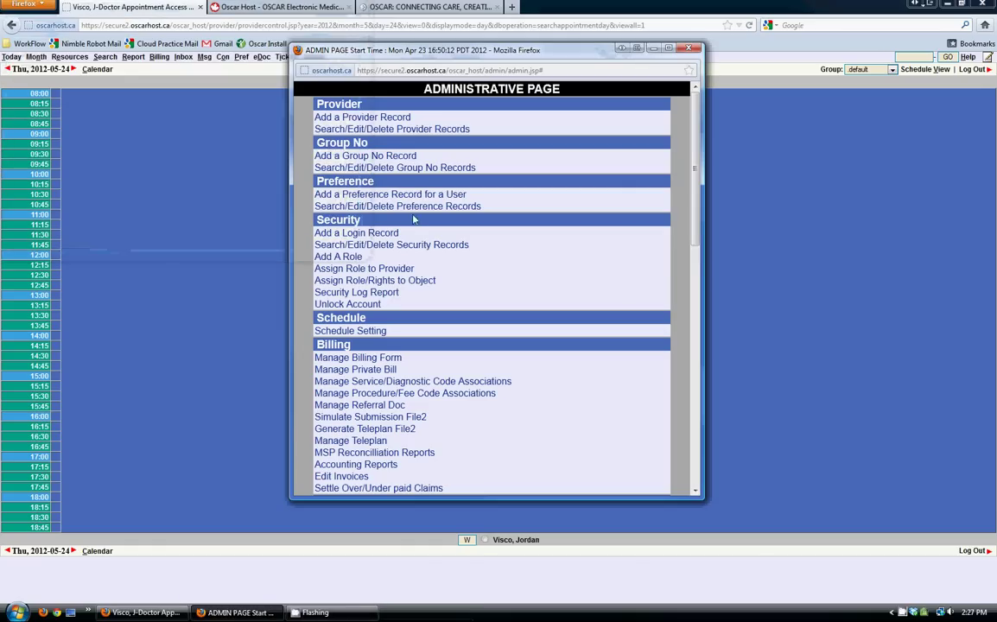
left_click_drag(397, 50, 403, 42)
left_click(368, 187)
- Save a preference for provider 101: hours 8–18, 15-minute periods, group MickeyG, GP general practice billing
left_click(483, 97)
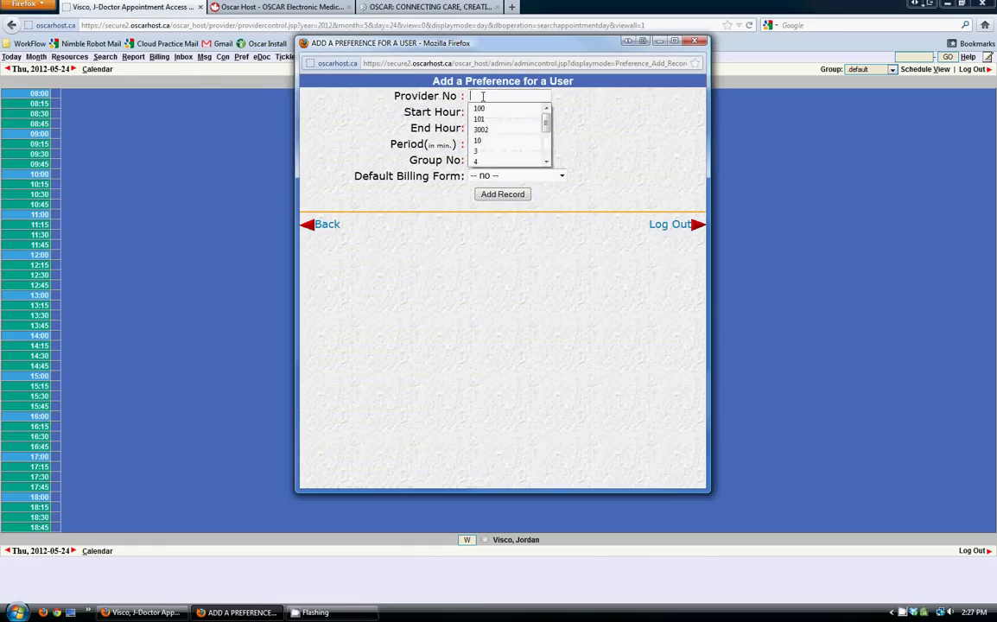
left_click(479, 118)
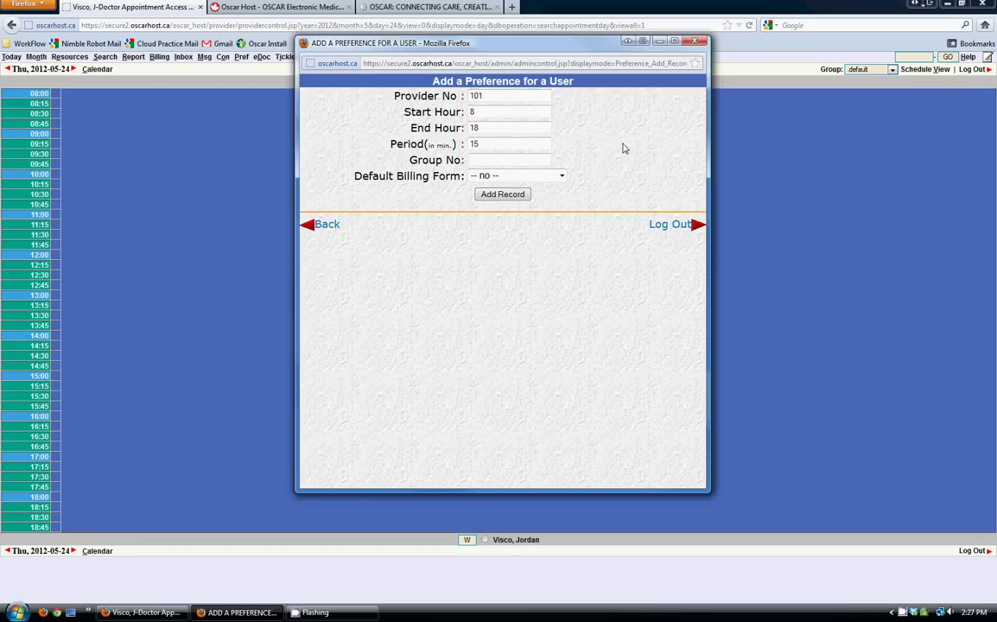
key("Tab")
key("Tab")
key("Tab")
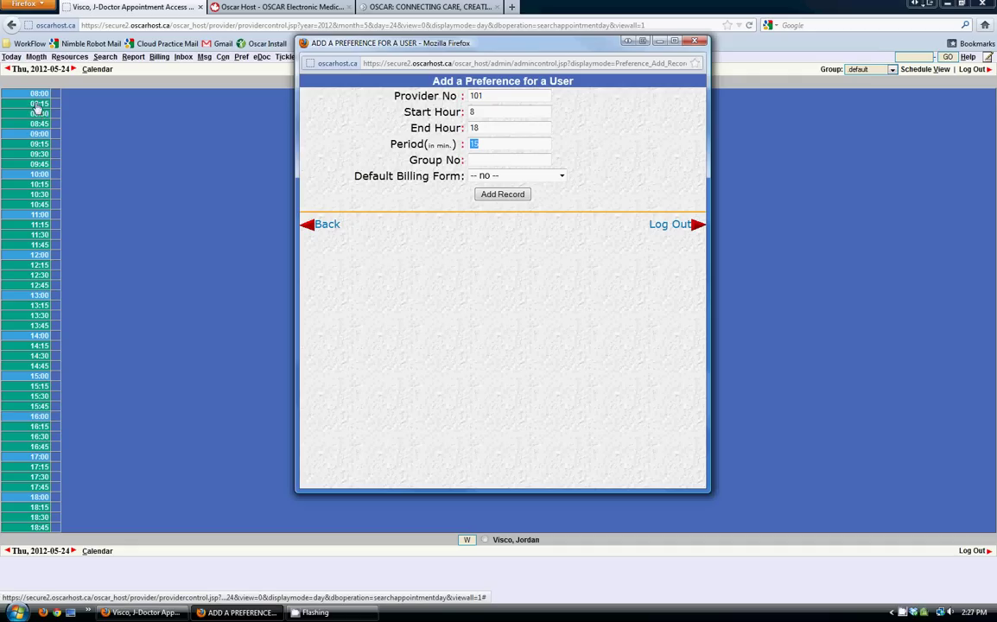
key("Tab")
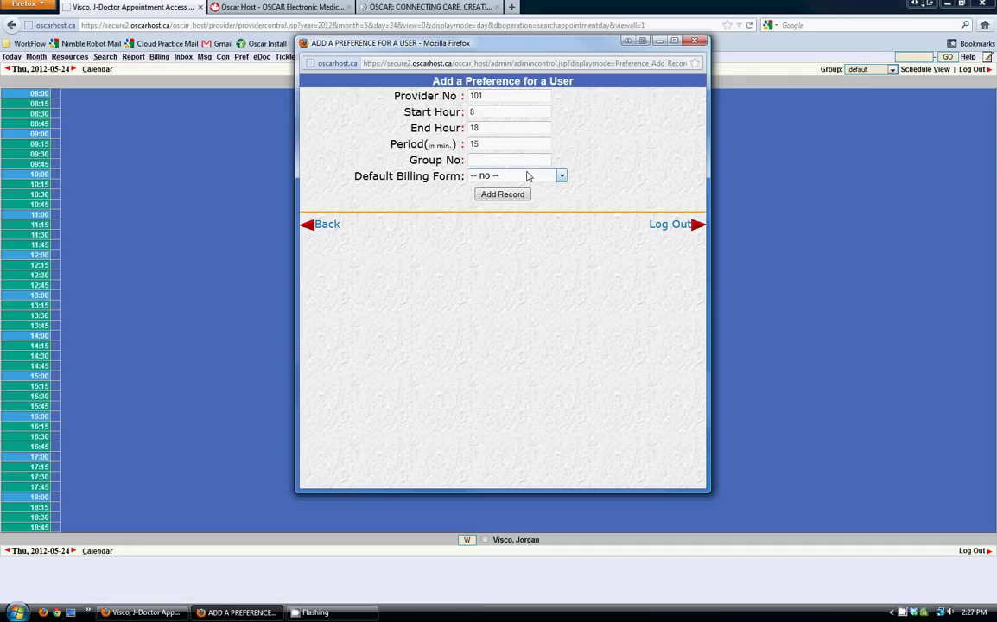
type("mic")
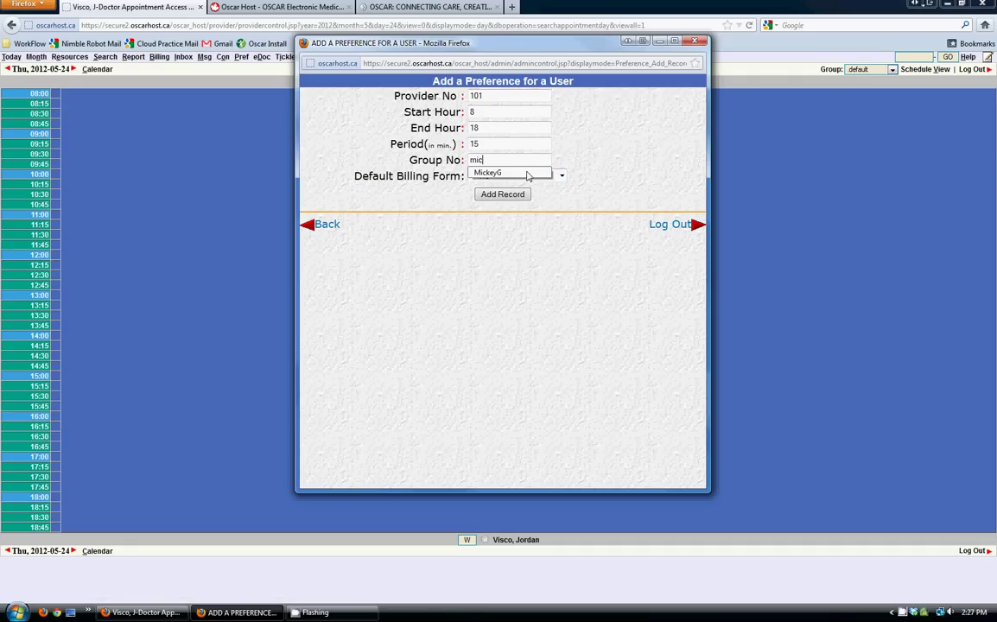
left_click(527, 174)
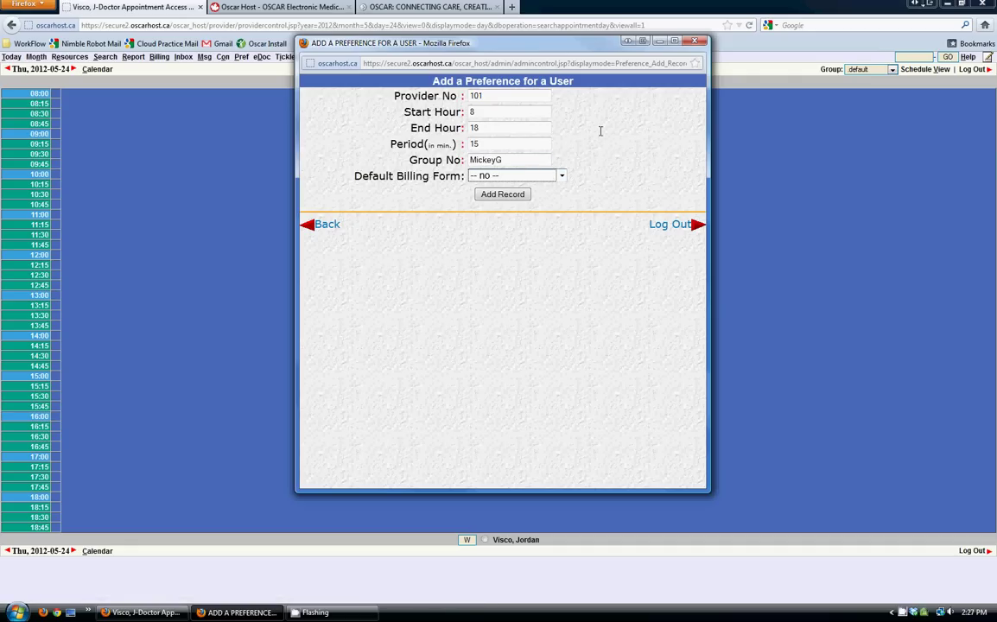
left_click(539, 178)
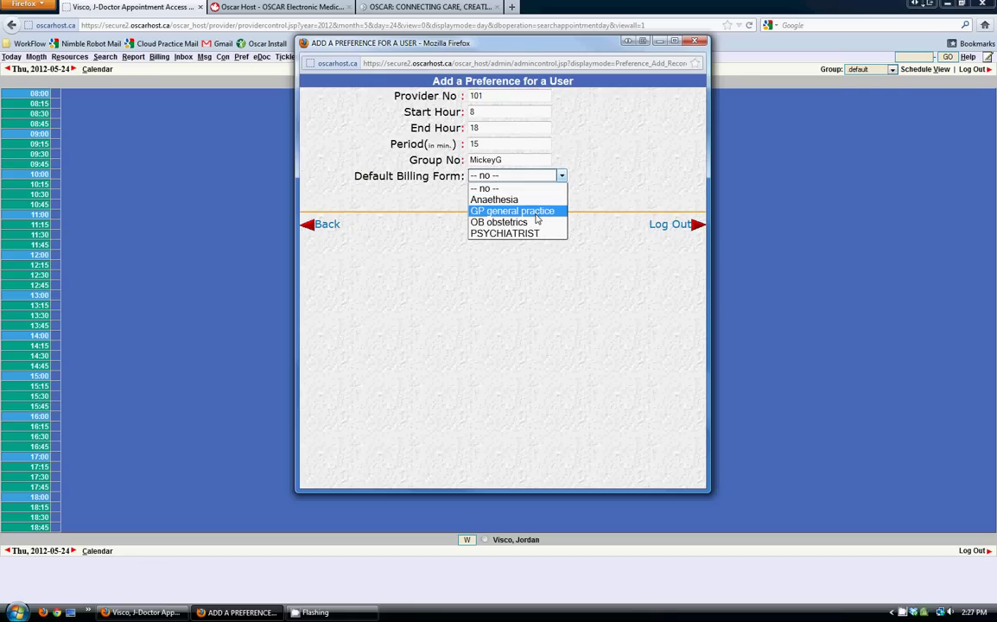
left_click(536, 221)
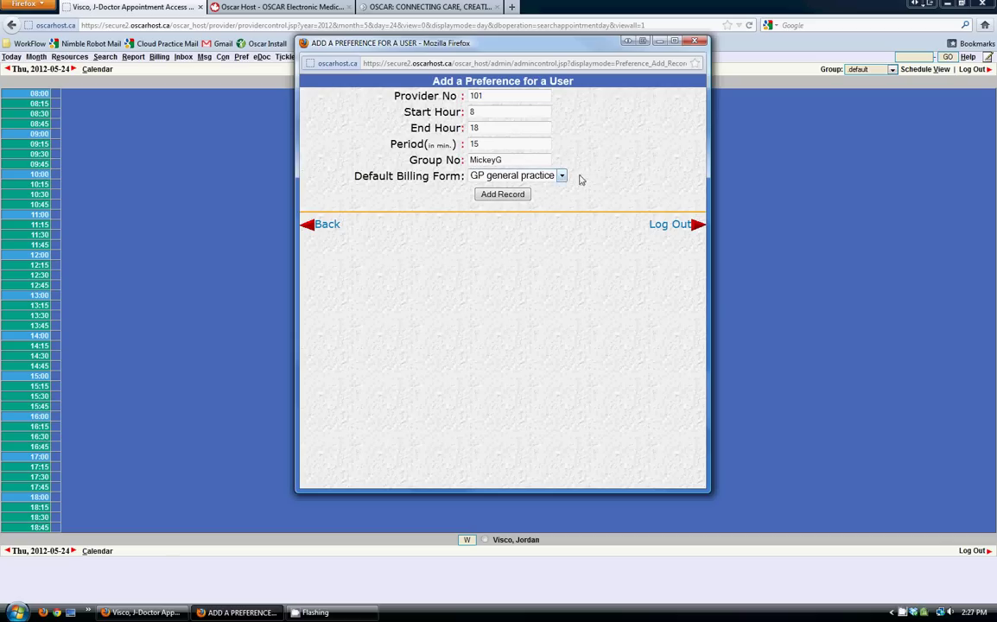
left_click(514, 195)
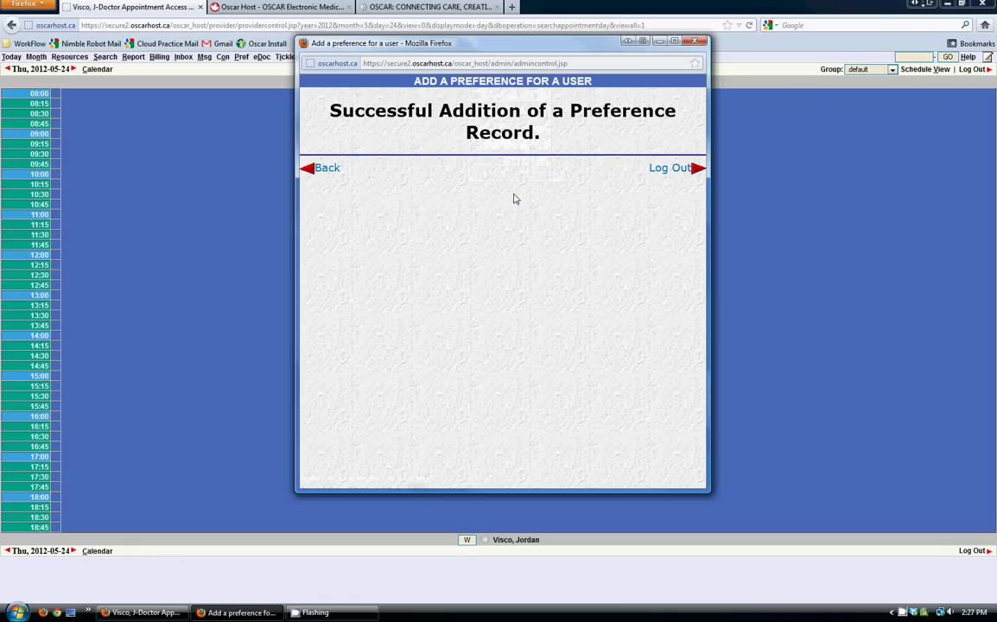
- Start a new login record with the new user name and its password
left_click(330, 169)
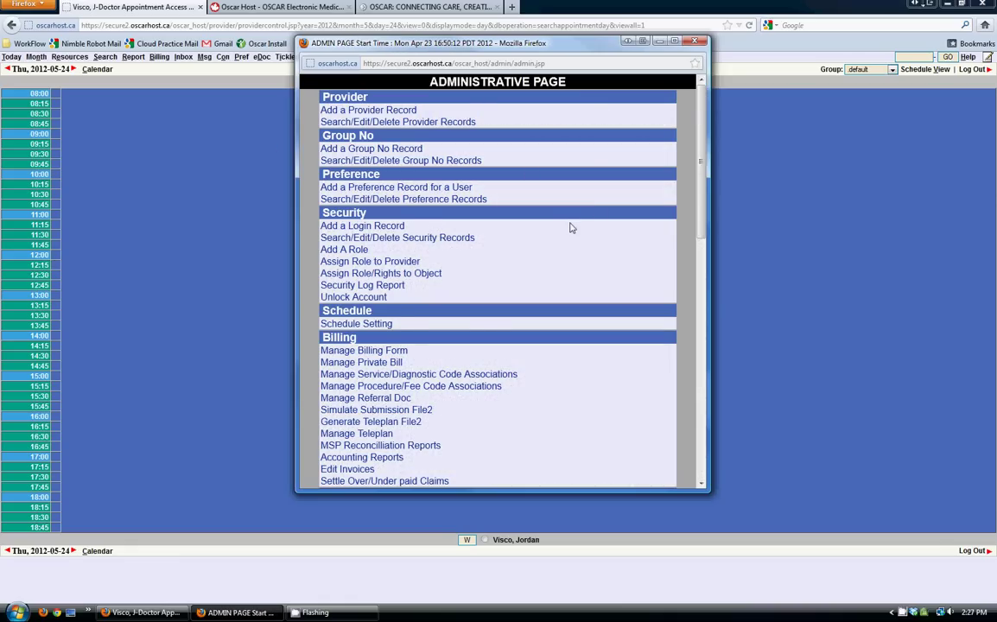
scroll(565, 227, "down", 2)
scroll(512, 217, "up", 1)
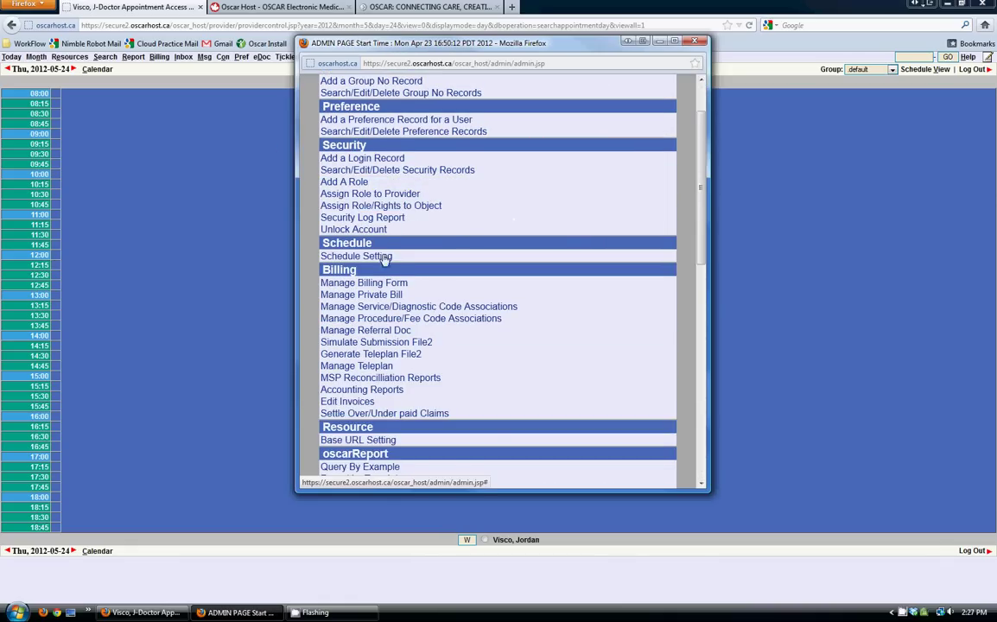
scroll(354, 223, "up", 2)
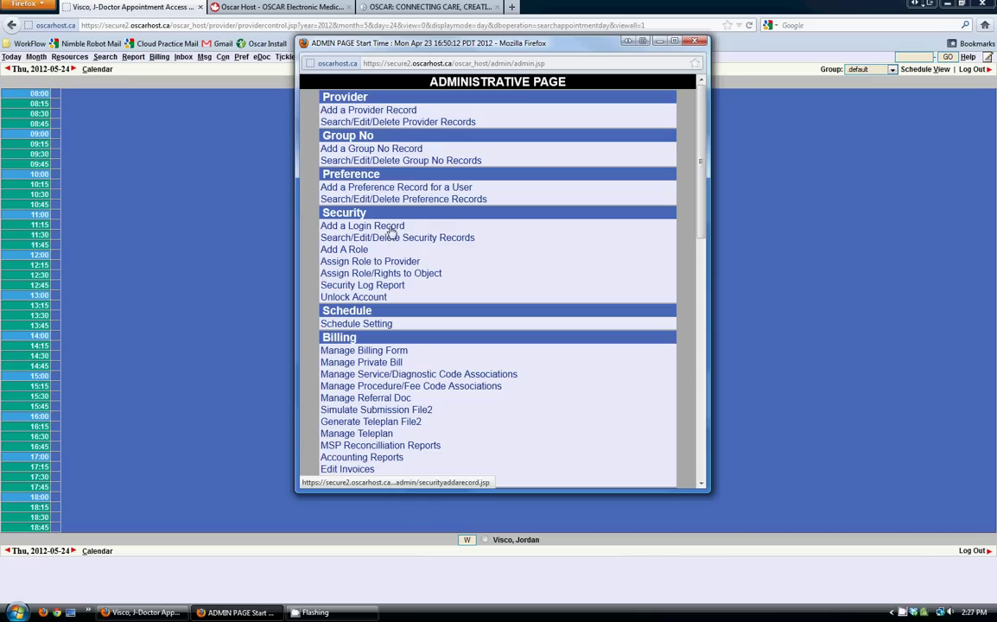
left_click(390, 228)
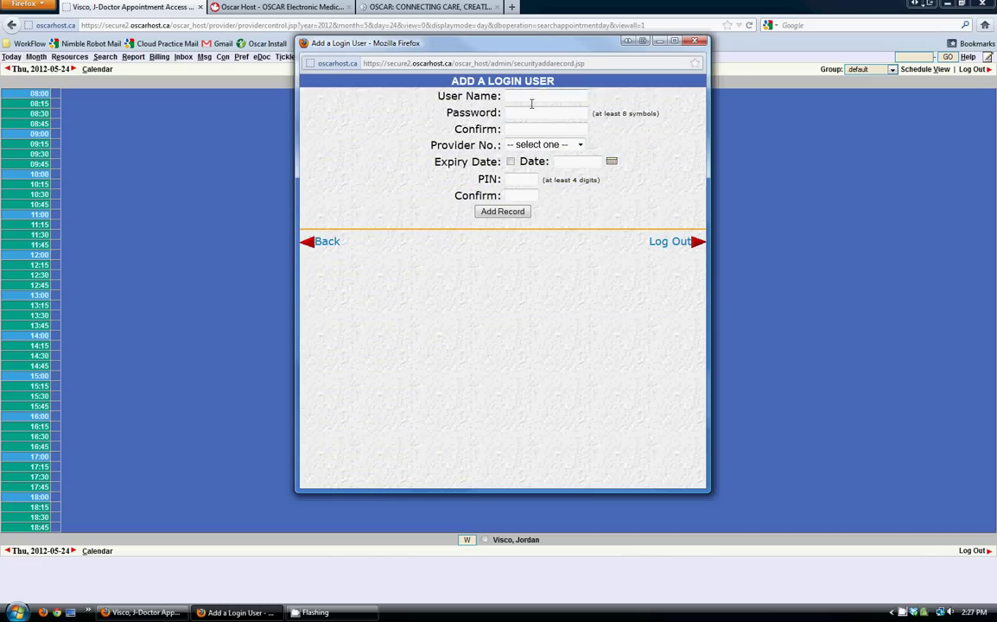
left_click(533, 101)
type("Mickey")
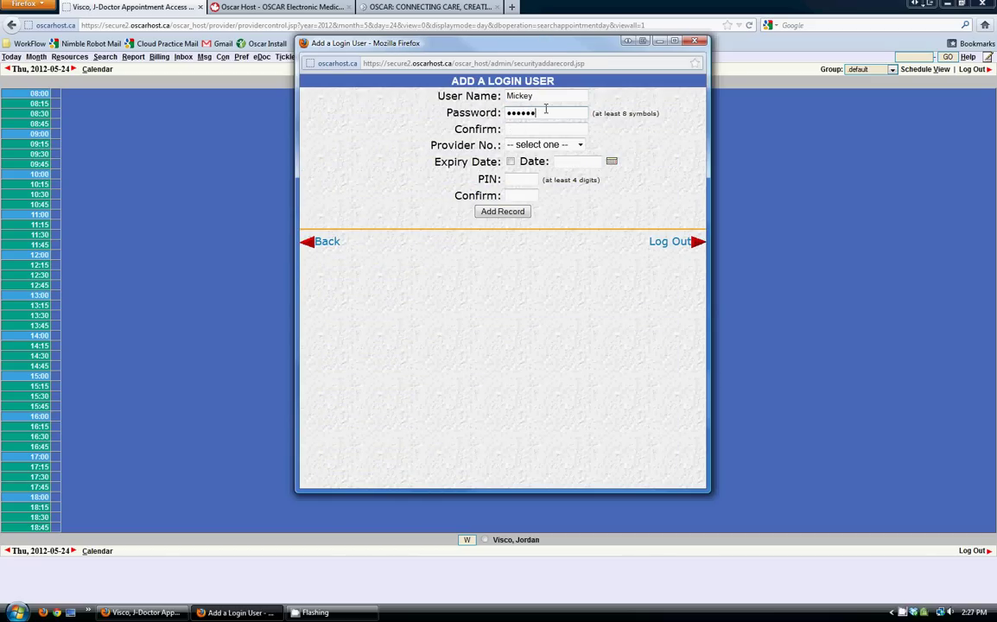
type("***")
key("Tab")
left_click_drag(591, 113, 663, 118)
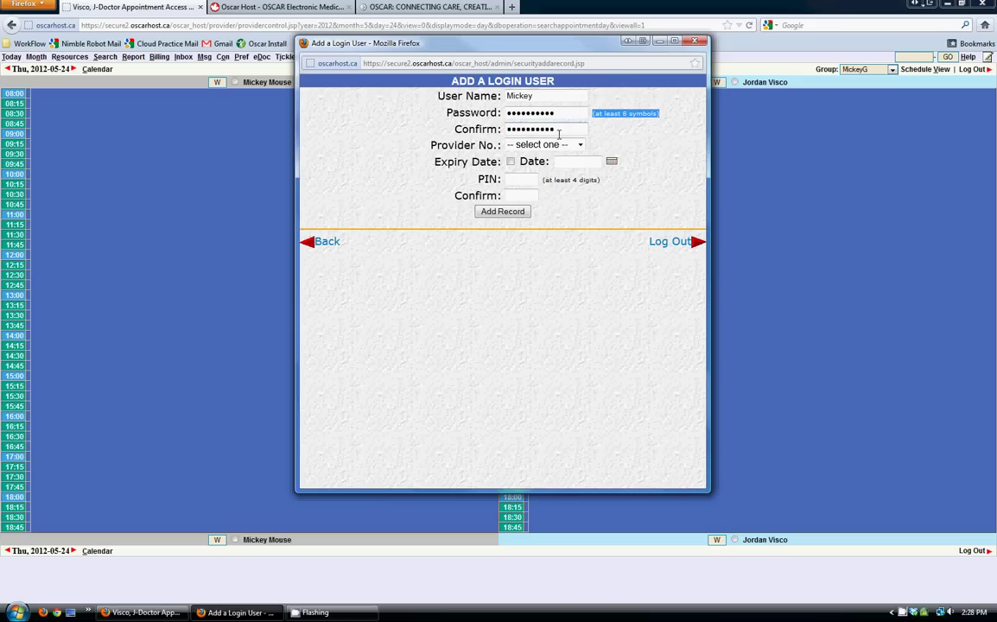
- Link the login to the new doctor's provider entry, set and confirm the PIN, and save
left_click(545, 146)
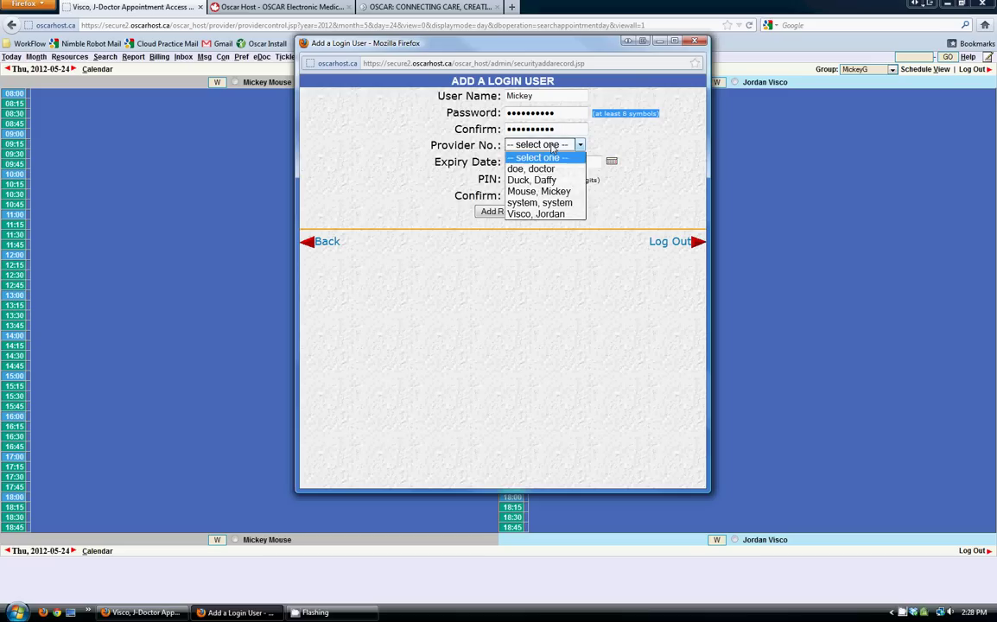
left_click(540, 191)
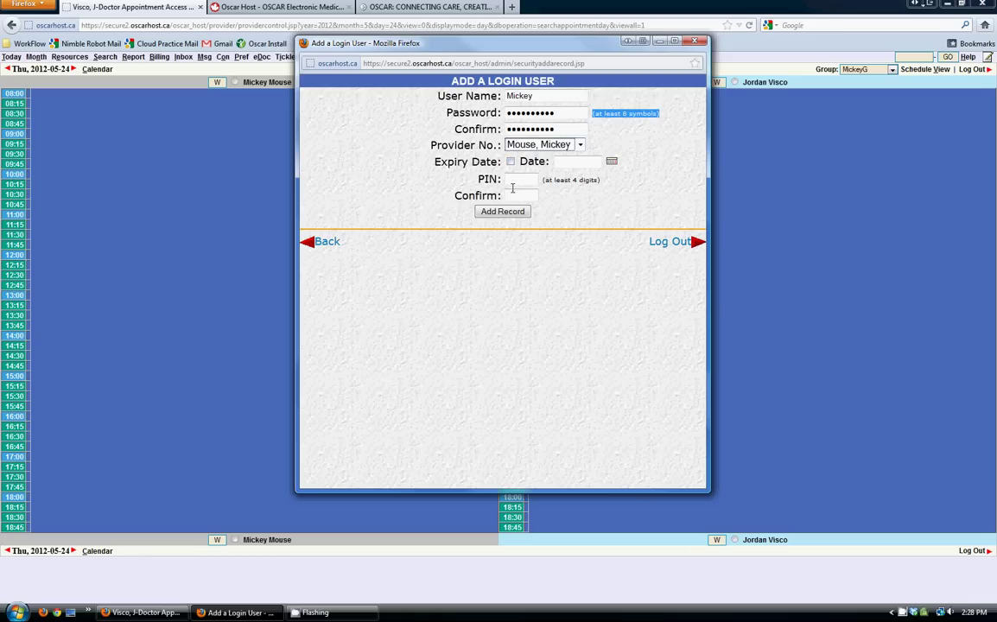
left_click(520, 180)
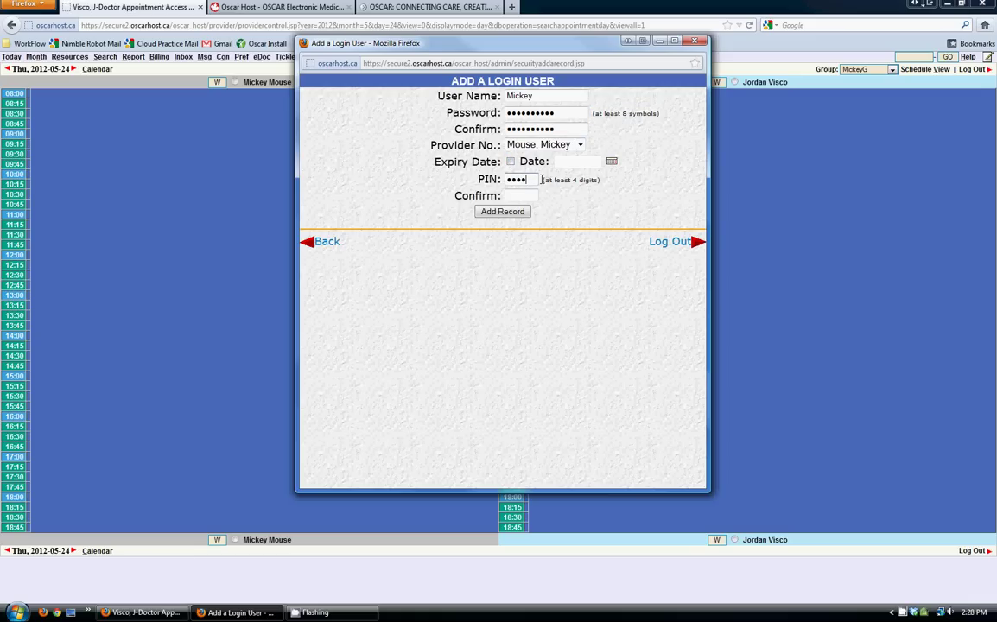
key("Tab")
left_click(502, 212)
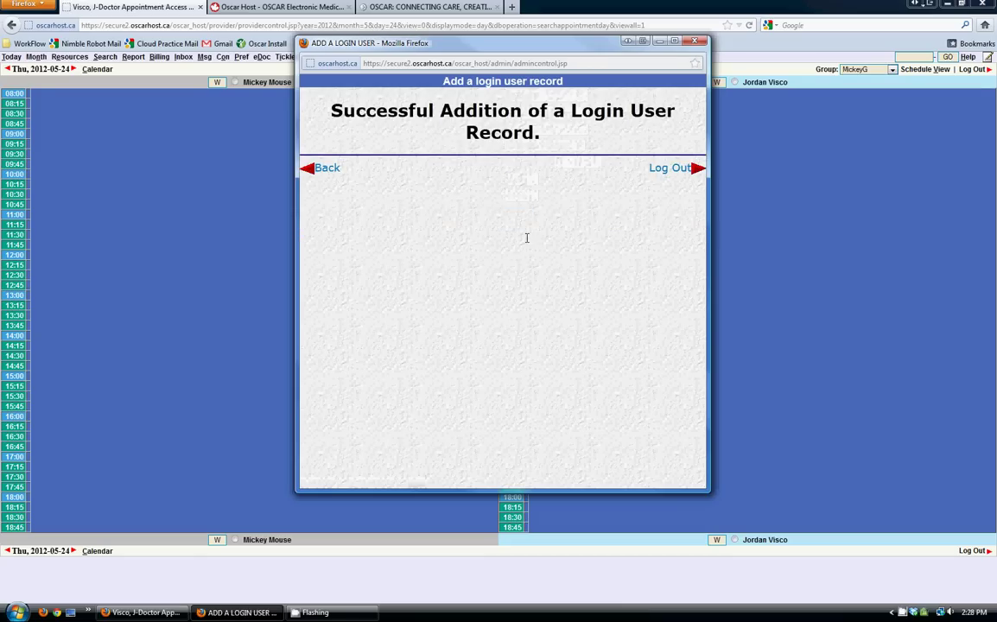
- Bring up the Security section's Assign Role to Provider list
left_click(327, 167)
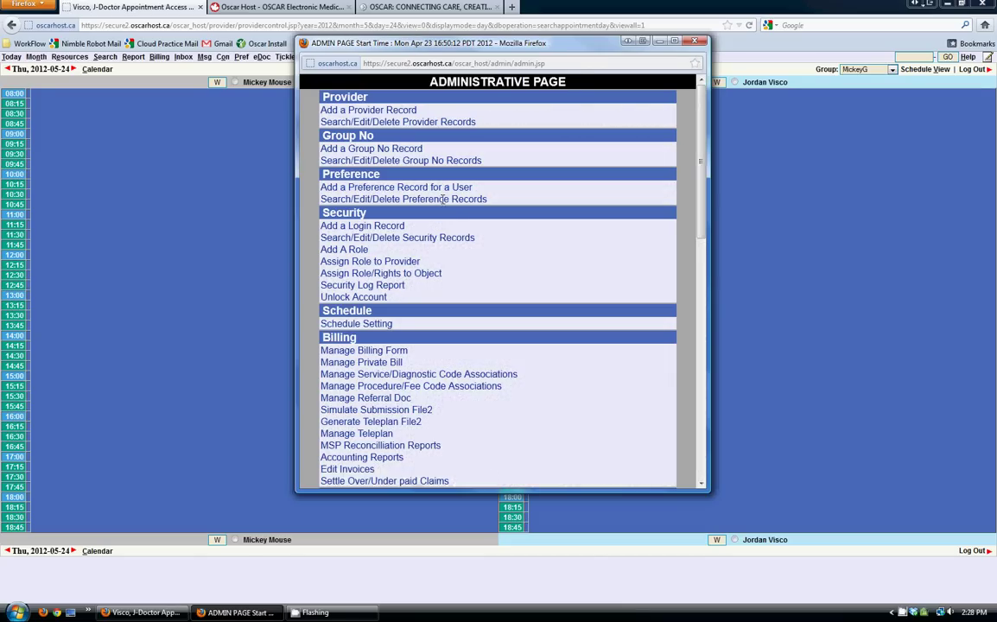
scroll(470, 227, "down", 2)
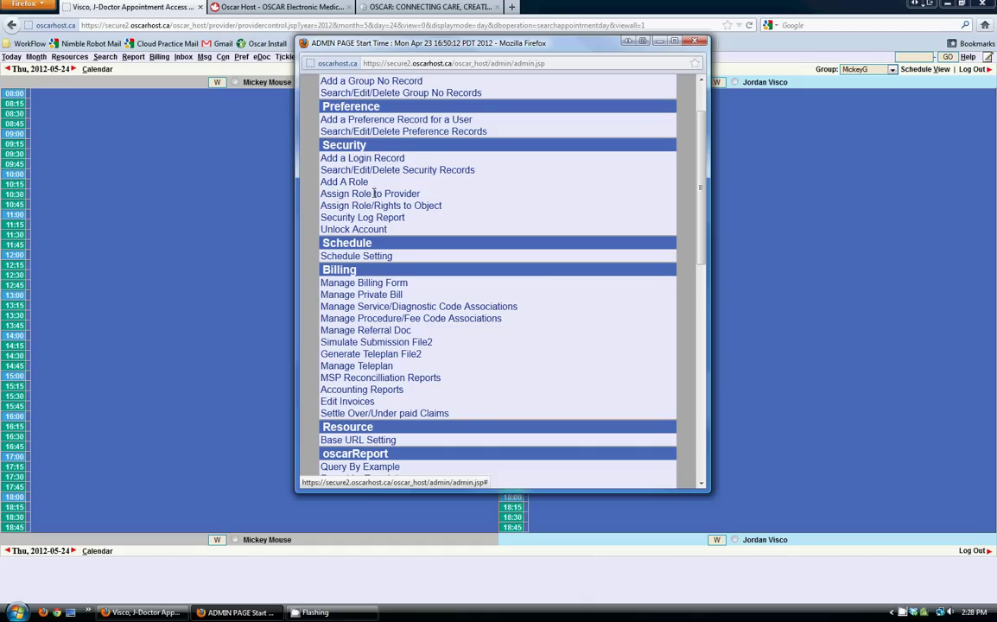
left_click_drag(421, 194, 320, 194)
left_click(353, 194)
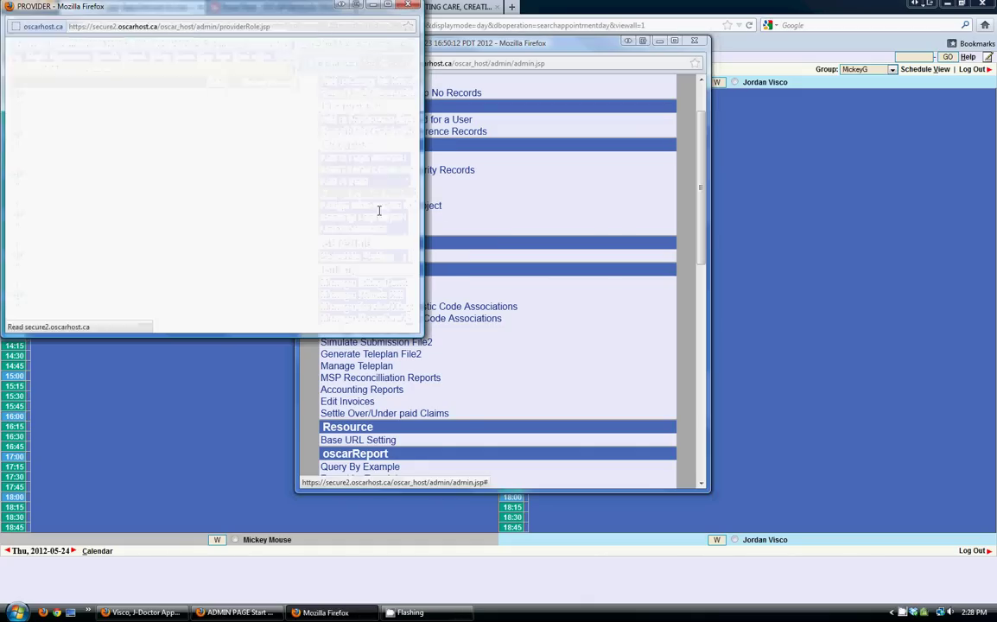
left_click_drag(166, 6, 368, 83)
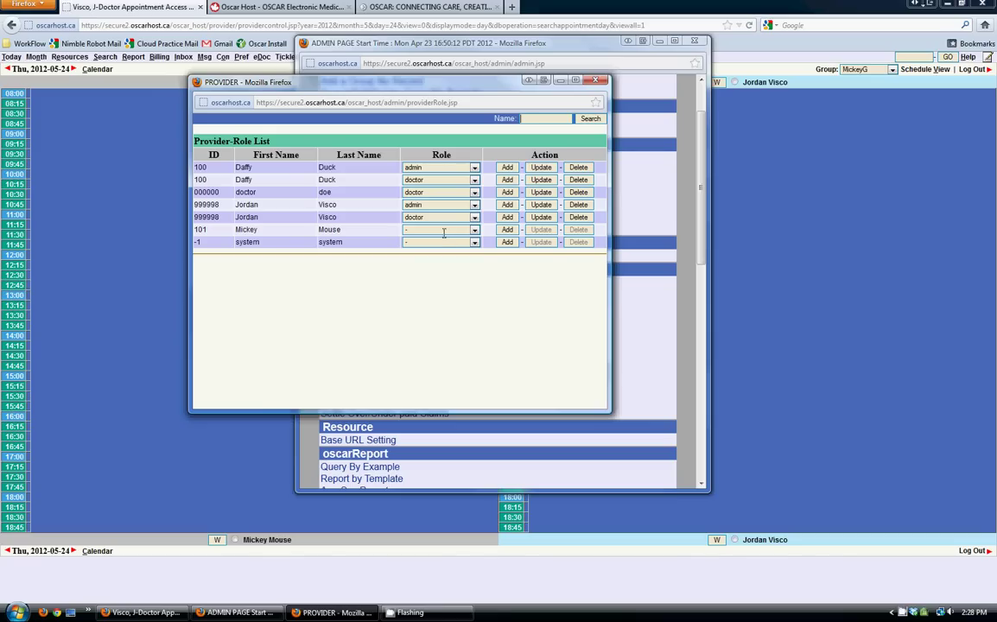
- Add the admin and doctor roles to the new doctor
left_click(446, 230)
left_click(436, 248)
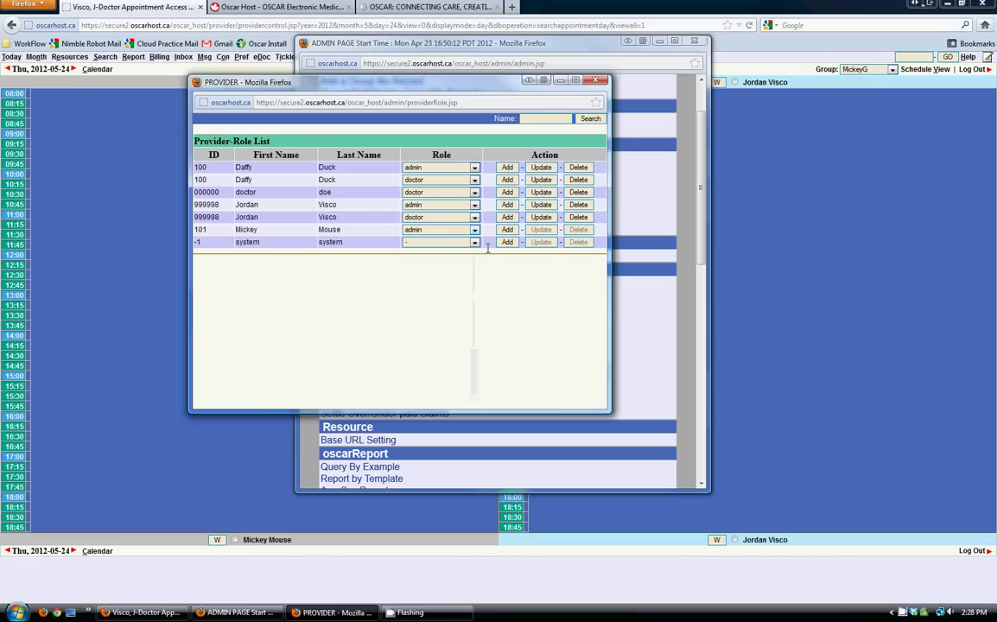
left_click(466, 230)
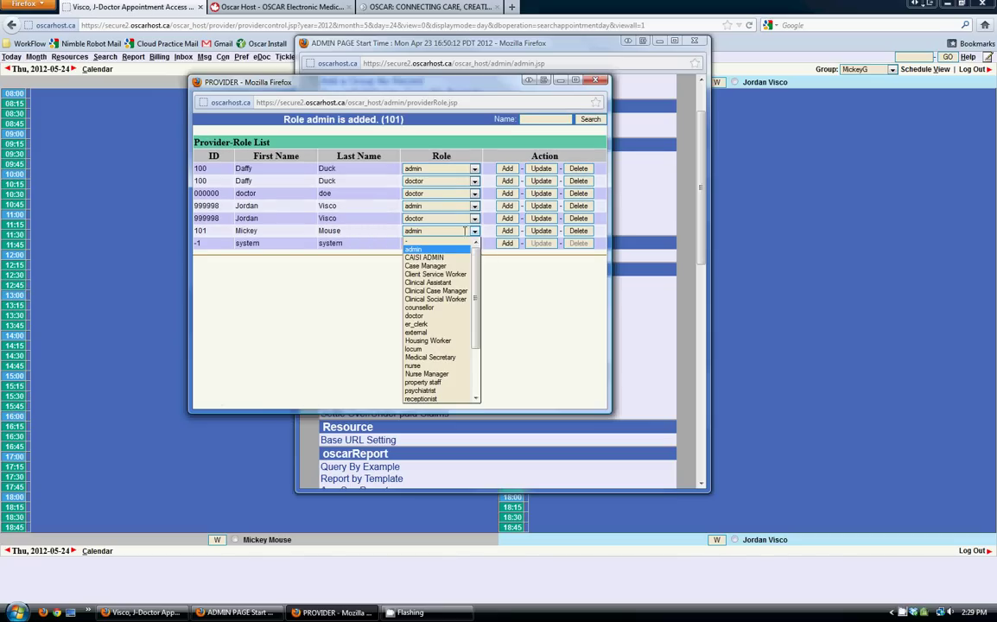
left_click(427, 315)
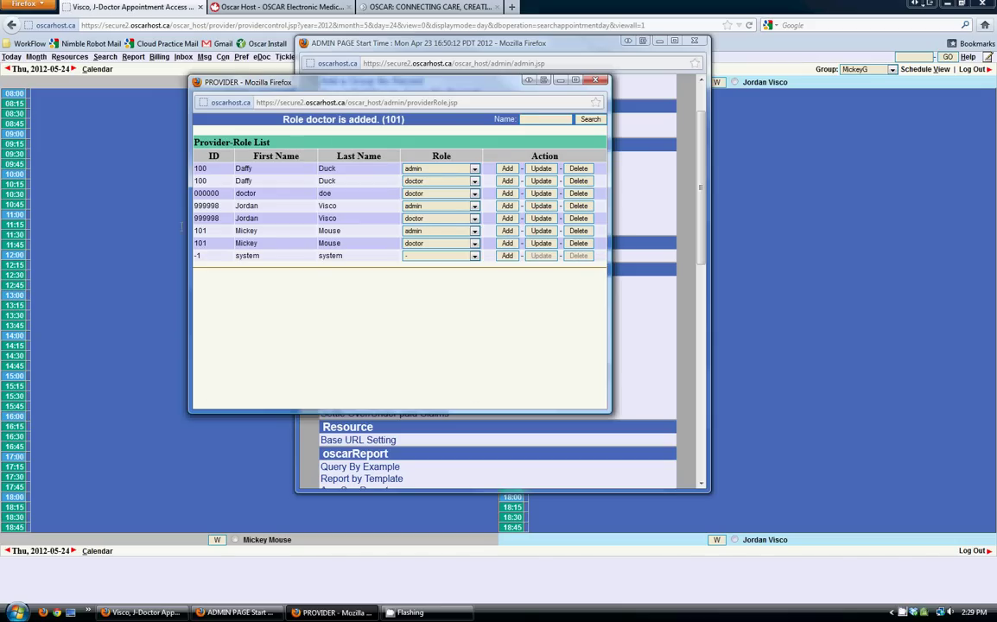
left_click_drag(195, 230, 597, 245)
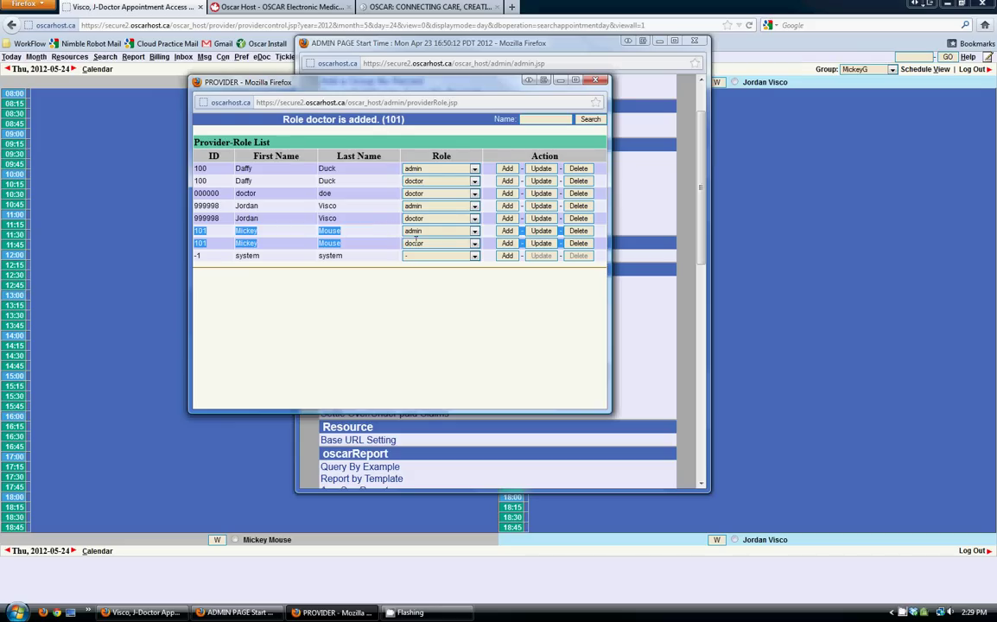
left_click(388, 232)
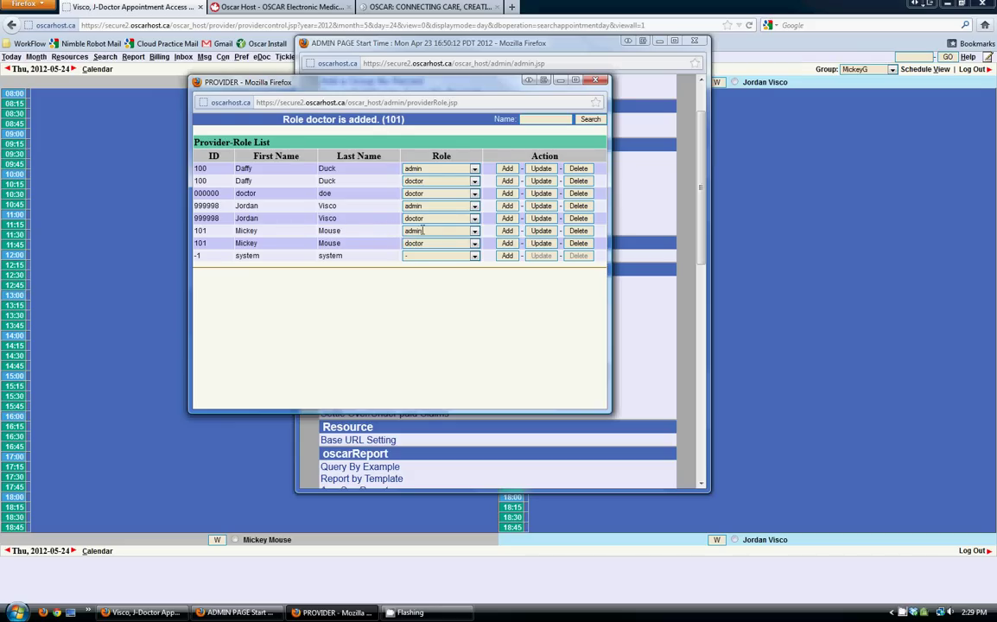
- Delete and re-add the new doctor's admin role, then close the role list
left_click(578, 231)
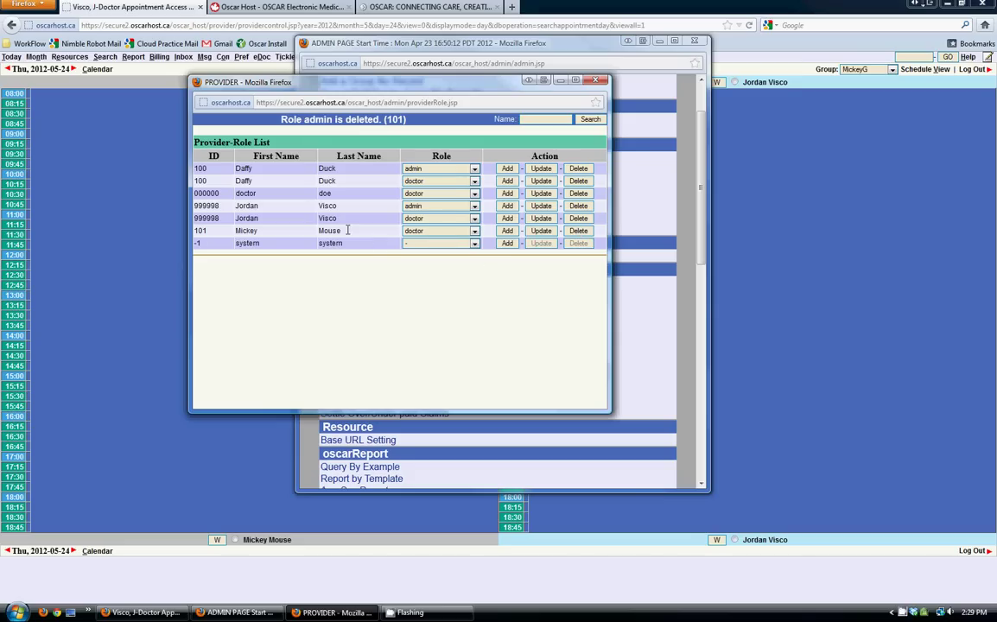
left_click(427, 231)
left_click(427, 246)
left_click(507, 231)
left_click_drag(238, 232, 523, 243)
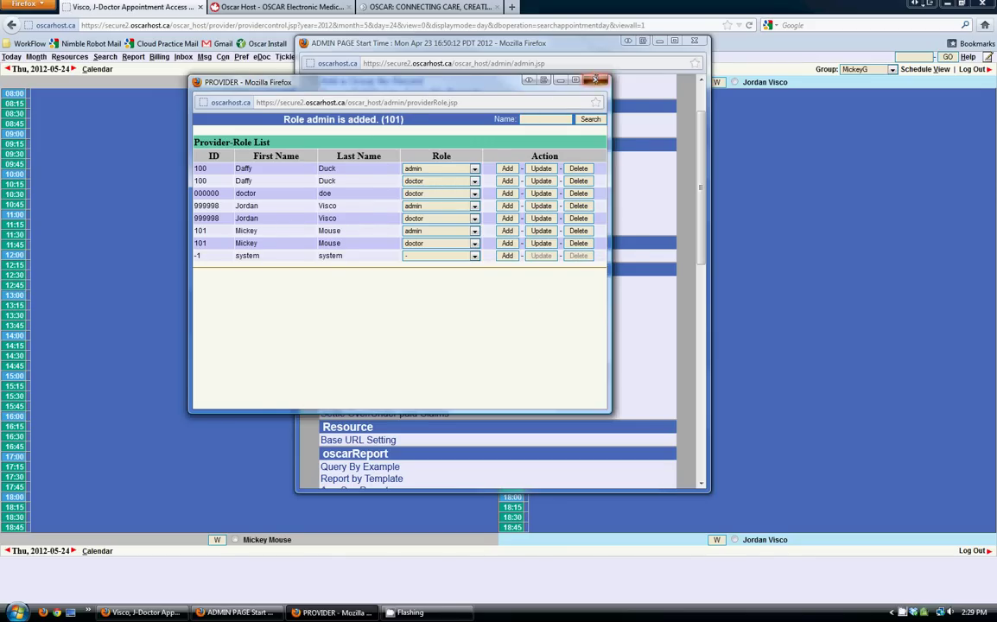
left_click(594, 79)
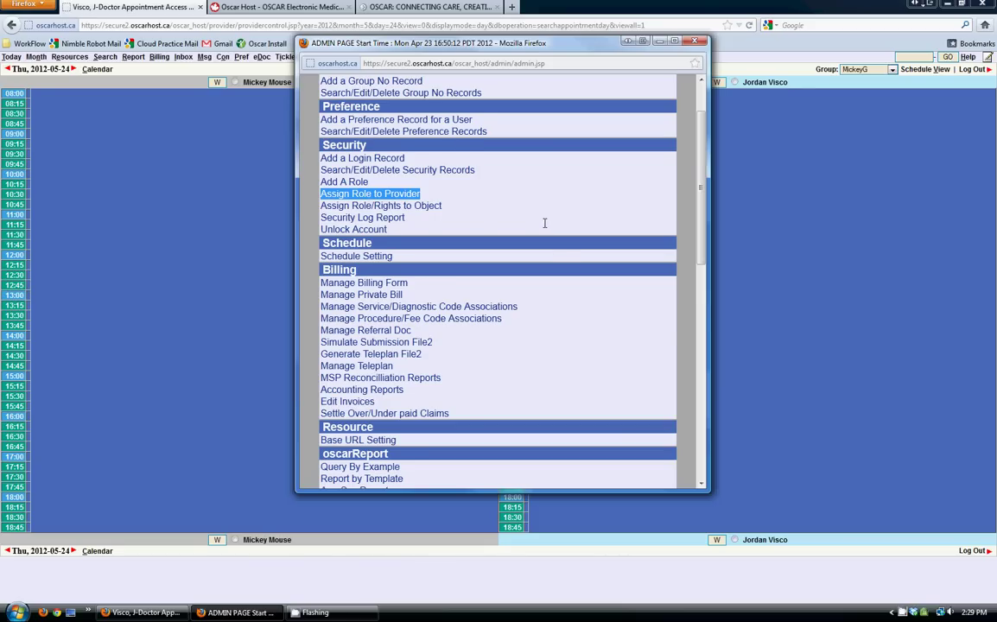
- Close the Administrative Page and log out of OSCAR
scroll(543, 220, "up", 2)
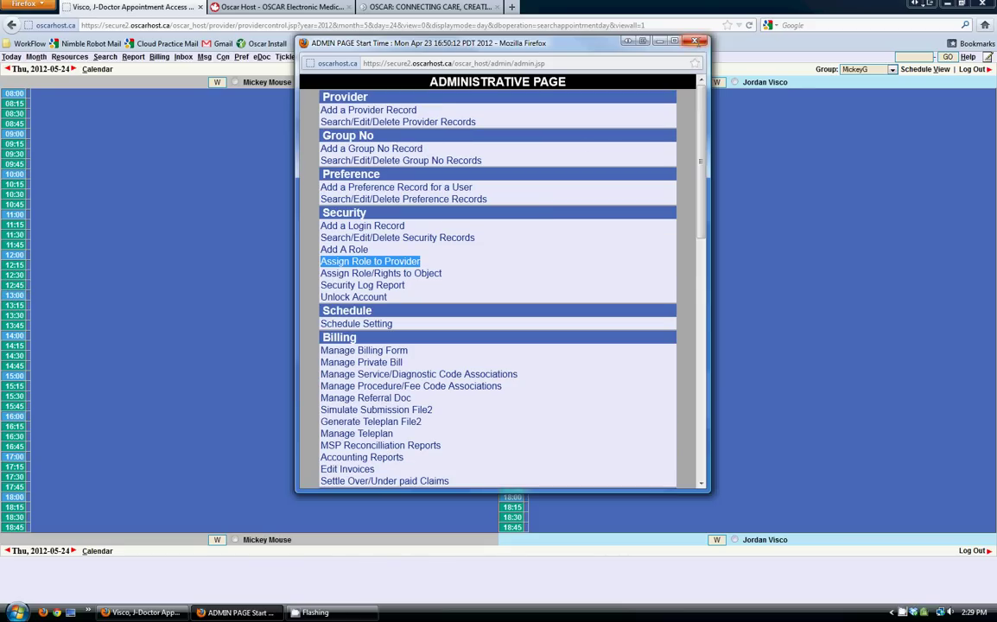
left_click(694, 40)
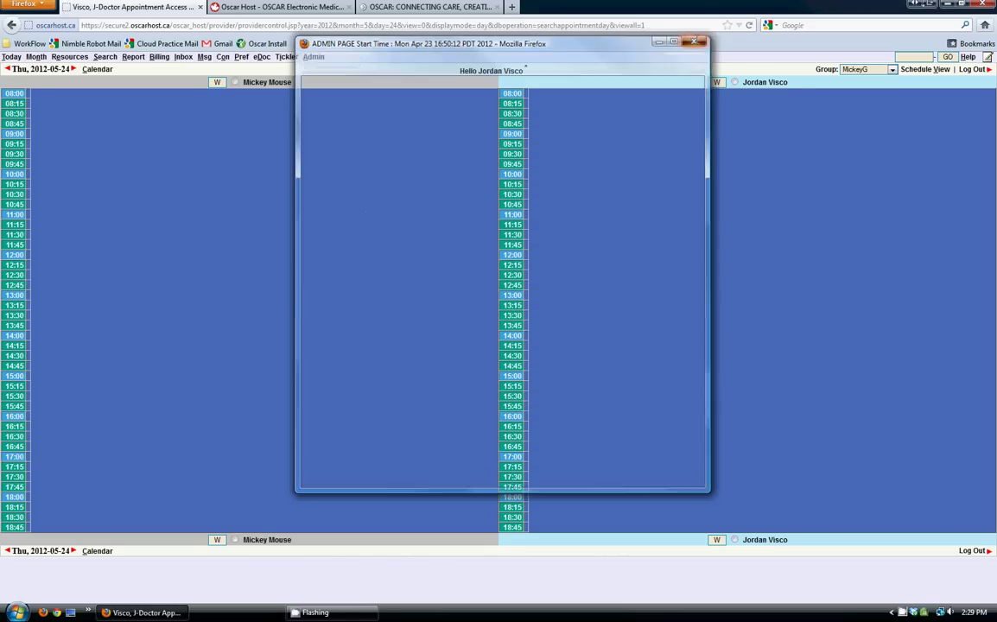
left_click(973, 70)
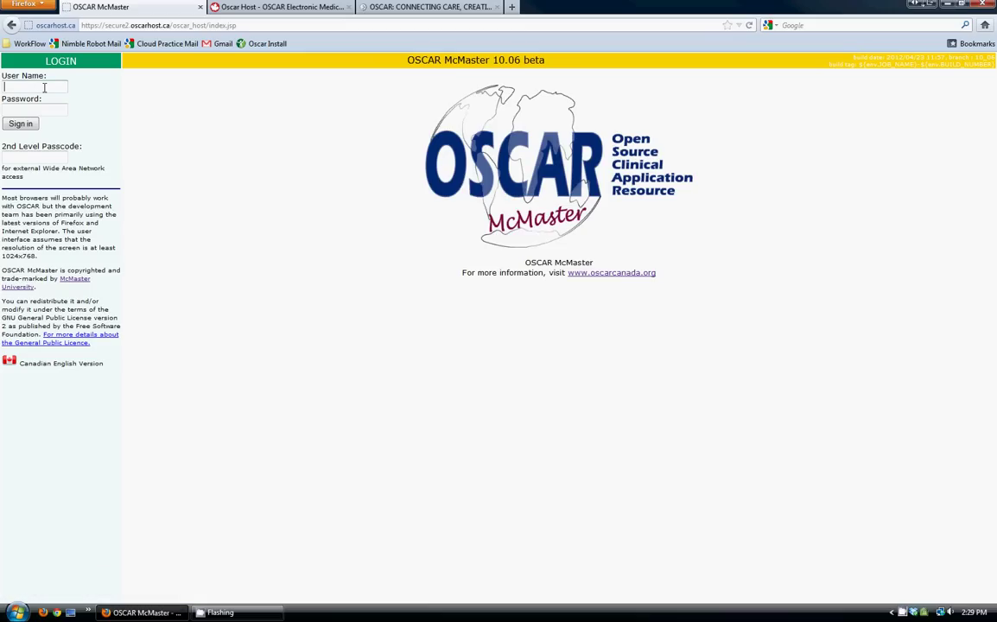
- Sign in with the new doctor's user name, password and second-level passcode
type("Mickey")
key("Tab")
type("**********")
key("Tab")
type("****")
left_click(26, 123)
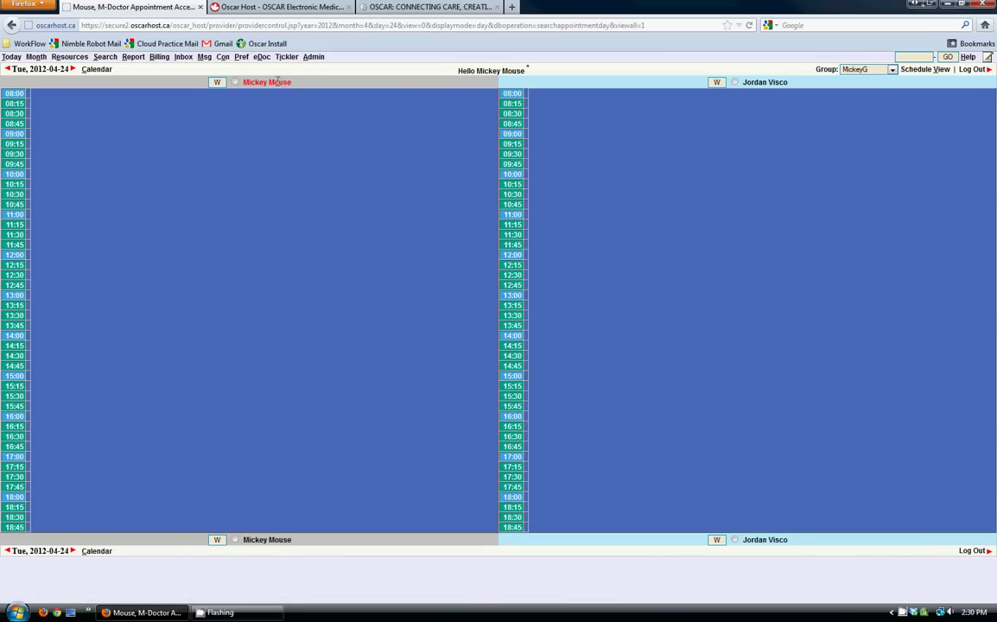
- Replace the doctor's old password with a new, confirmed one via Pref, then close preferences
left_click(241, 57)
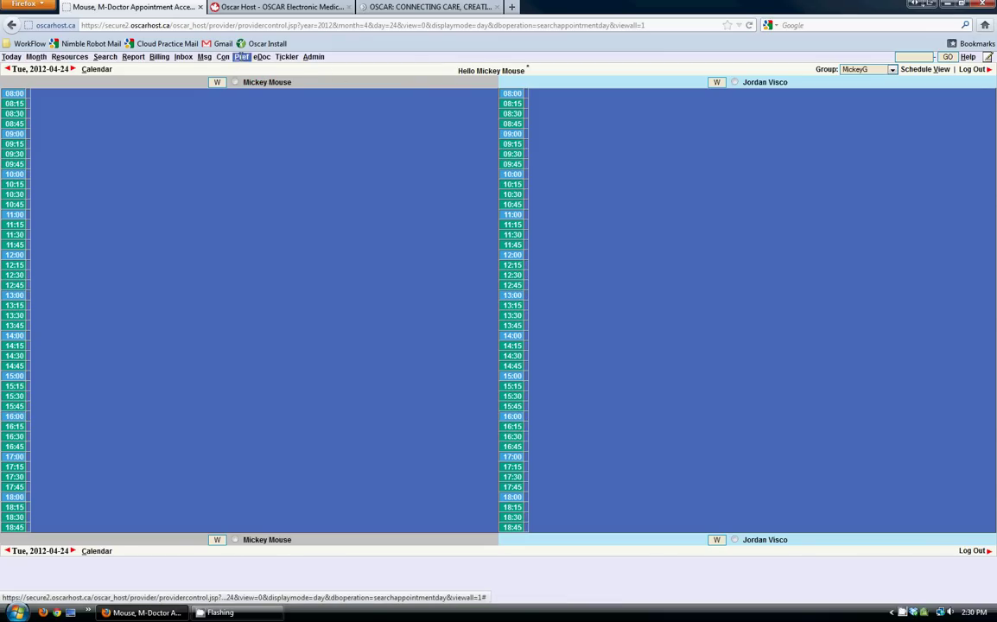
left_click(182, 107)
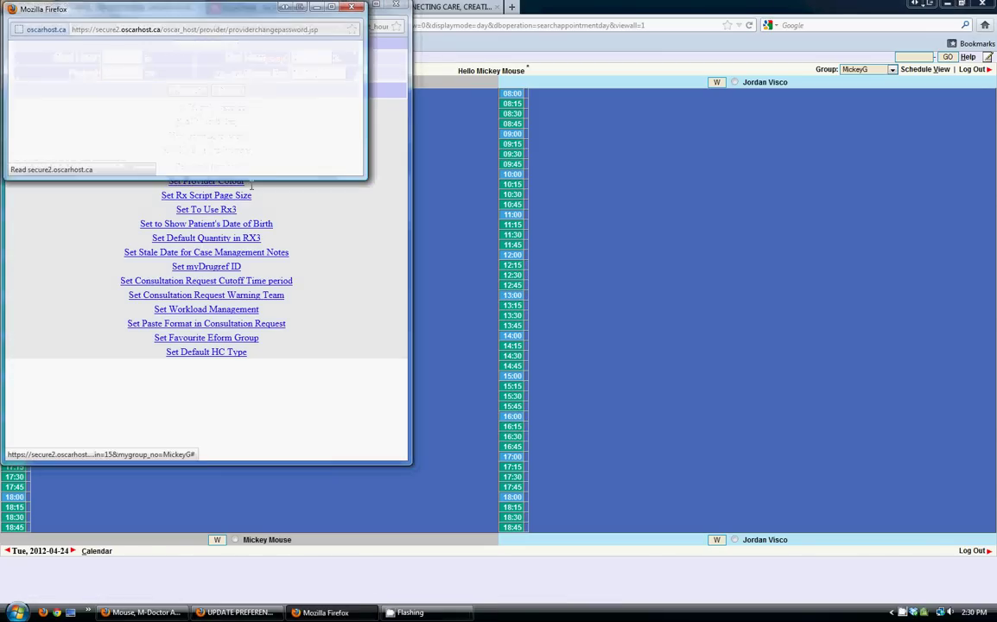
left_click(217, 75)
type("••••••")
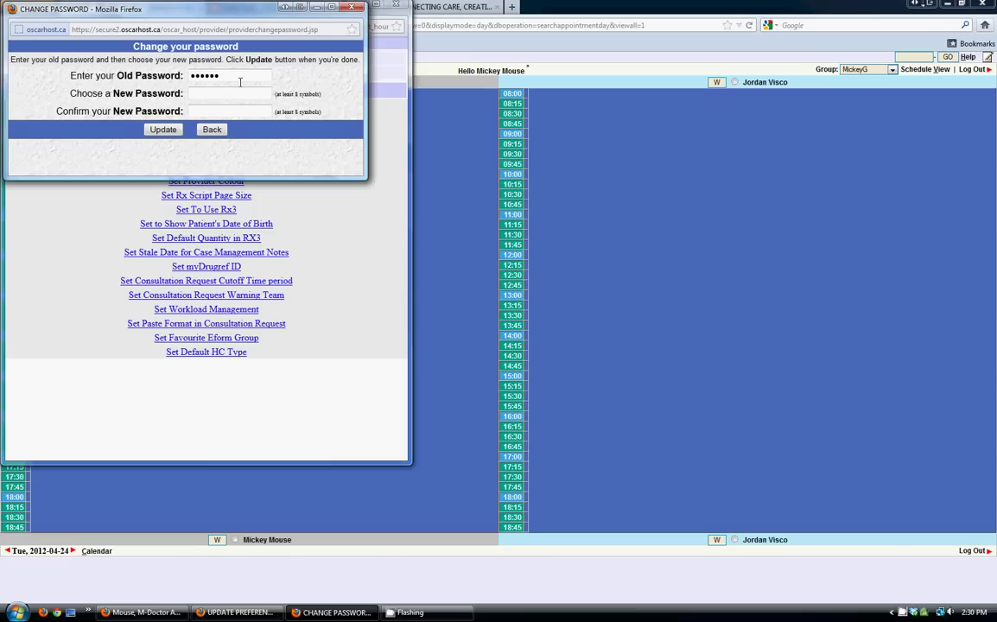
type("••••")
key("Tab")
type("••••••••••")
key("Tab")
type("••••••••••")
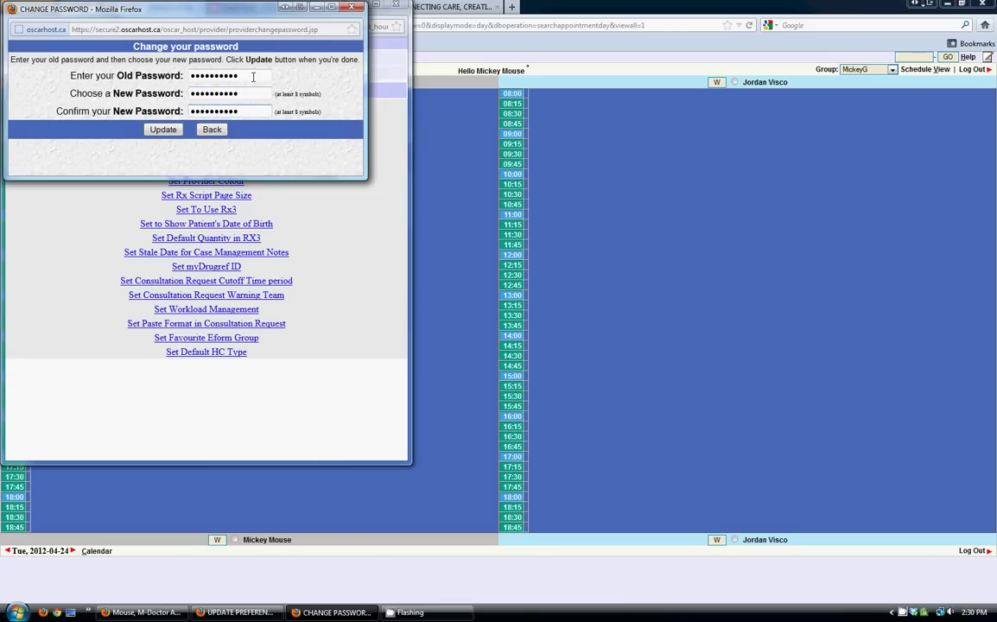
left_click(163, 129)
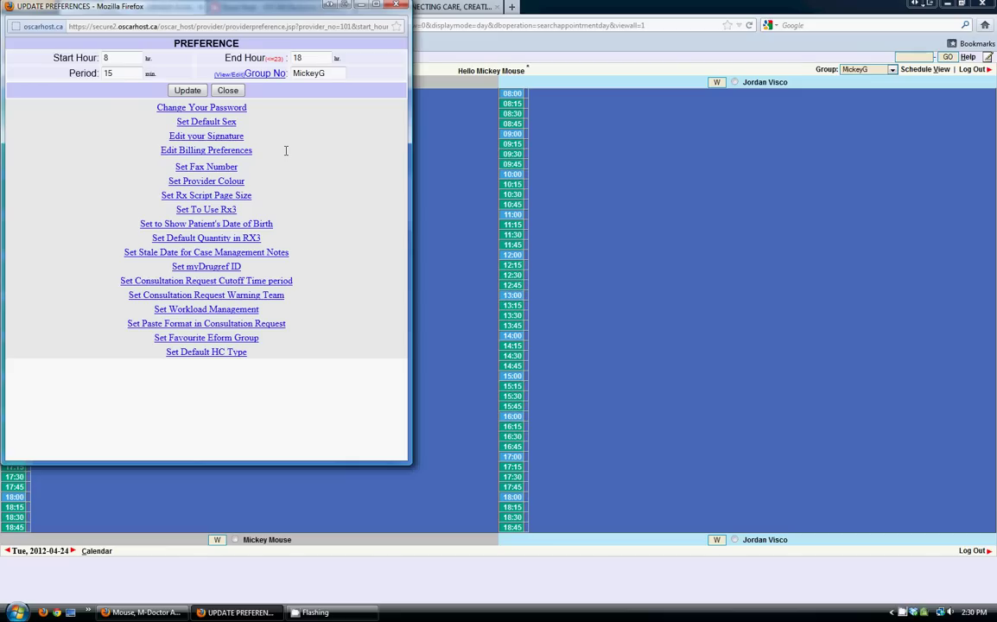
left_click(395, 6)
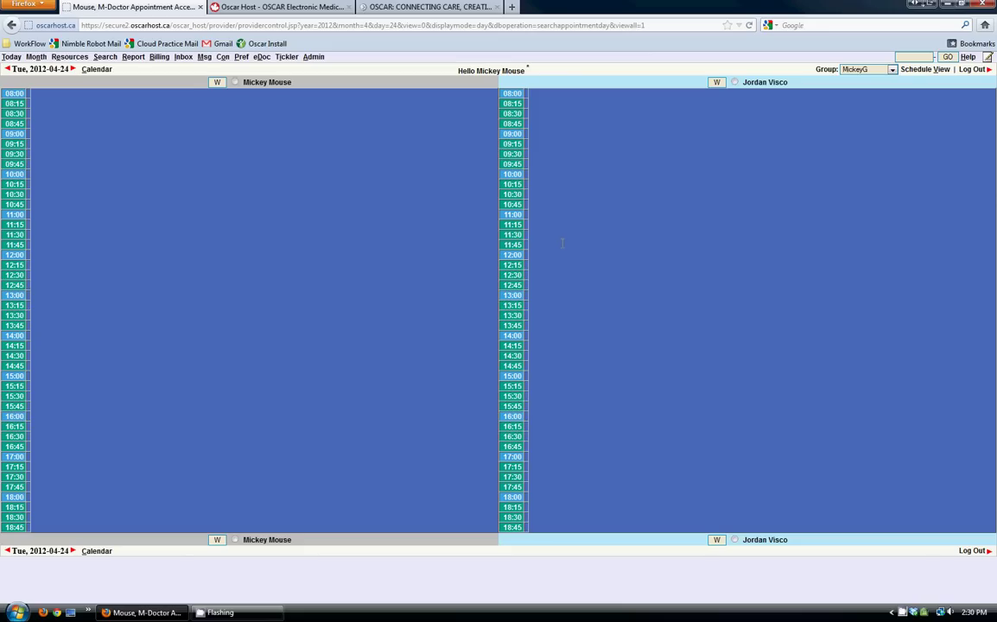
- View the OscarHost.ca tab, then the oscarcanada.org 'OSCAR: Connecting Care, Creating Community' home page
left_click(301, 7)
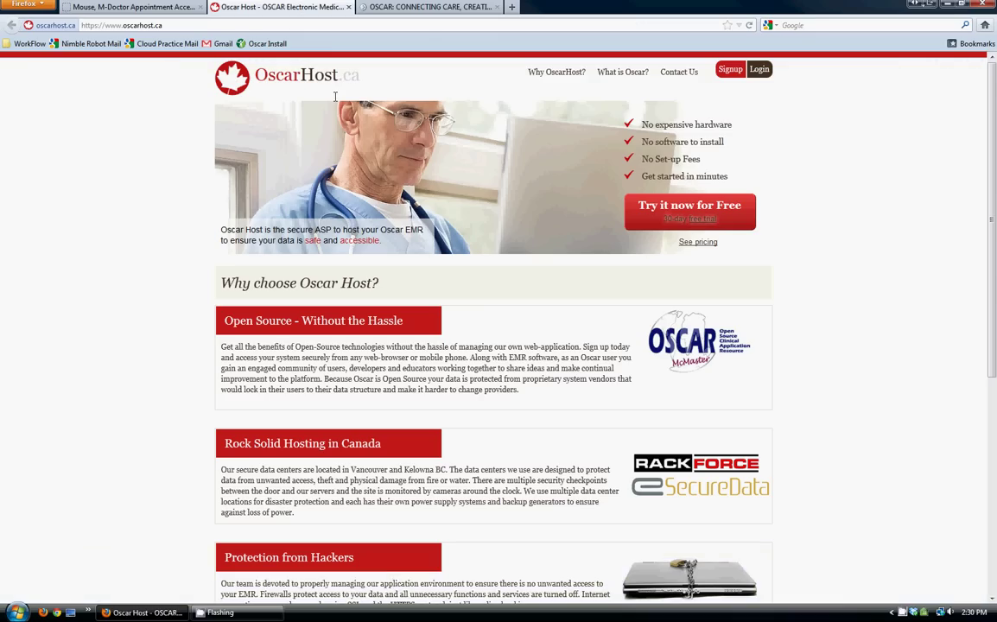
left_click(389, 7)
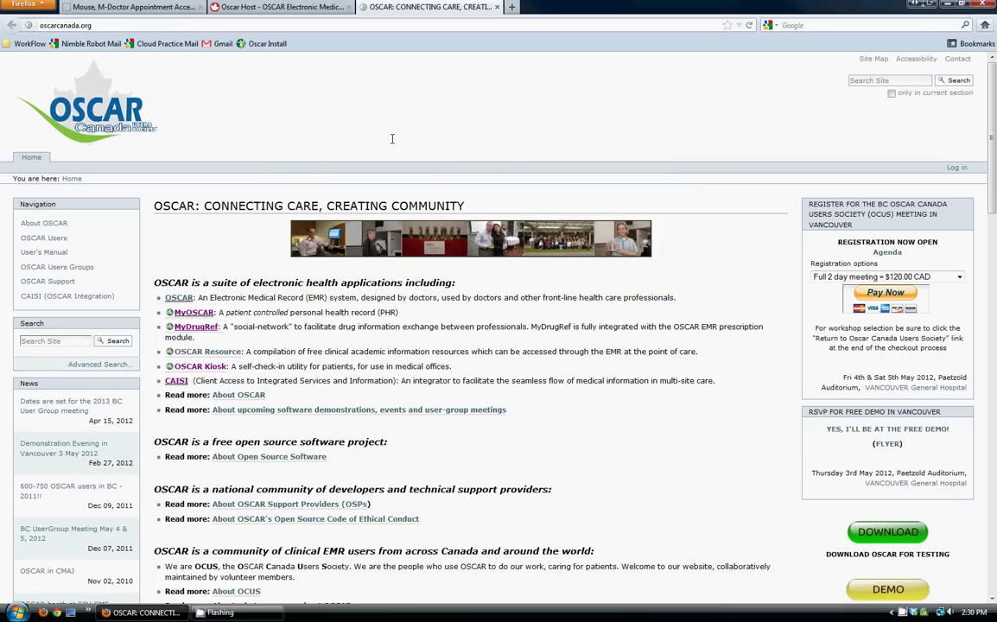
scroll(391, 138, "down", 3)
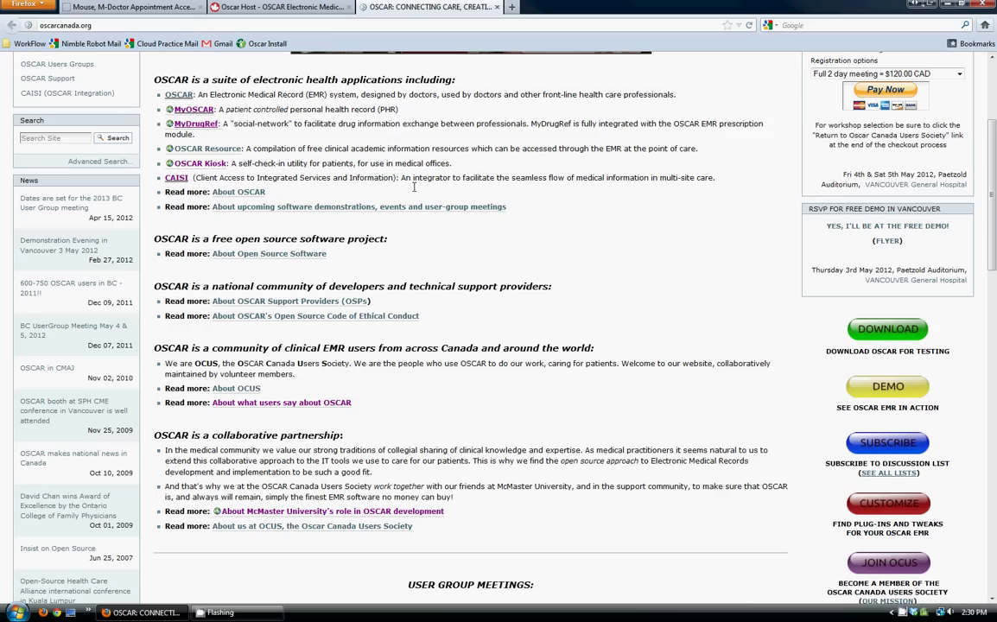